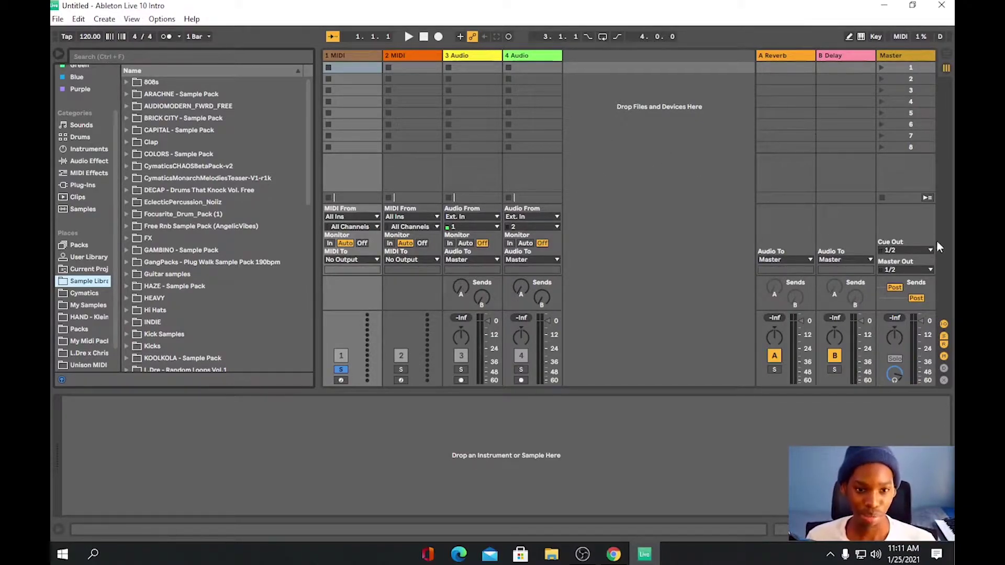
Step: Turn off track 1's Solo so all four tracks play
{"action": "left_click", "coordinate": [341, 369]}
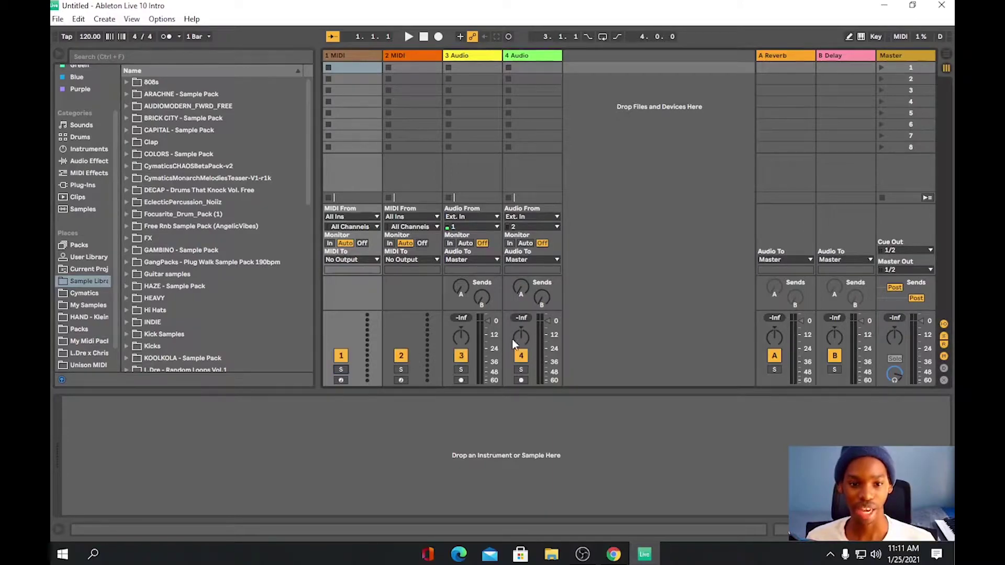
Step: Switch to the arrangement timeline and expand and select the Master track
{"action": "left_click", "coordinate": [947, 55]}
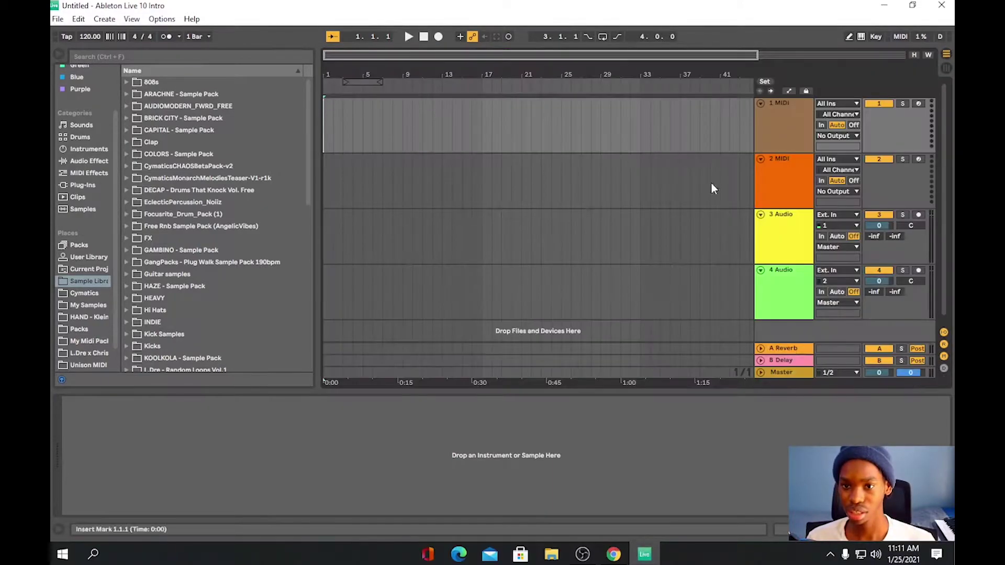
{"action": "left_click", "coordinate": [760, 373]}
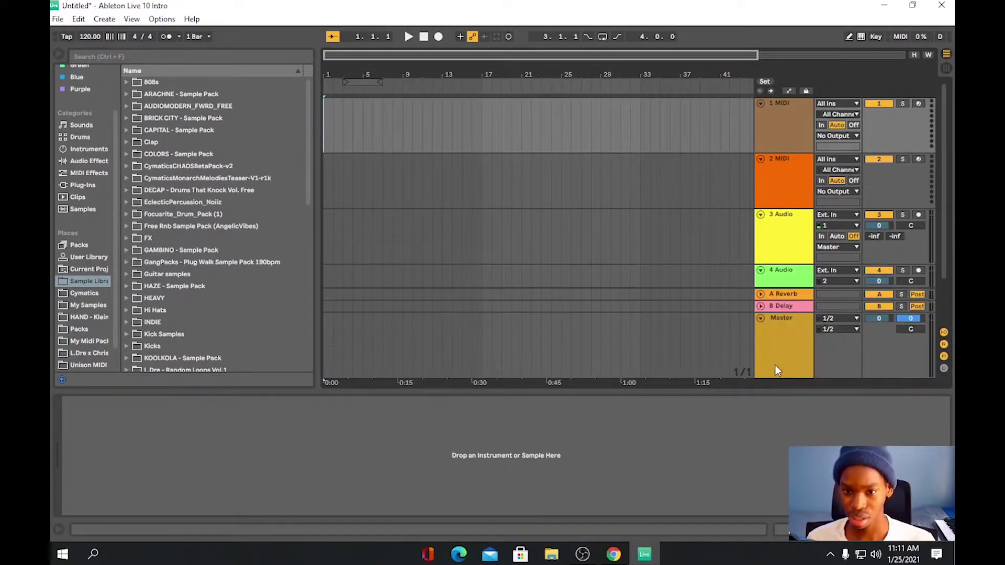
{"action": "left_click", "coordinate": [779, 366]}
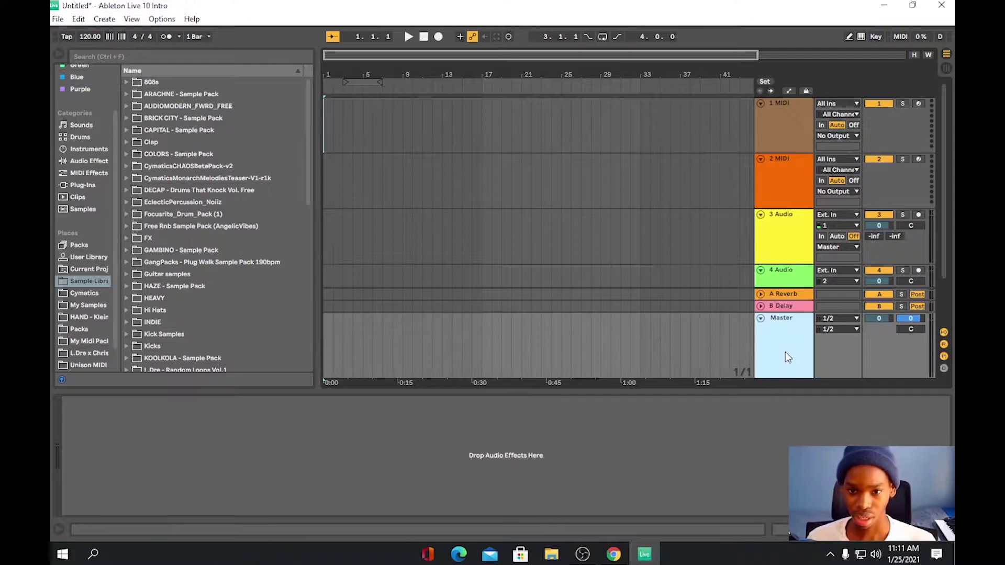
Step: Load the OX Mix&Master Chain rack onto Master, close Neutron 3 Elements, and fold Master
{"action": "left_click", "coordinate": [84, 164]}
{"action": "left_click", "coordinate": [178, 348]}
{"action": "left_click", "coordinate": [159, 366]}
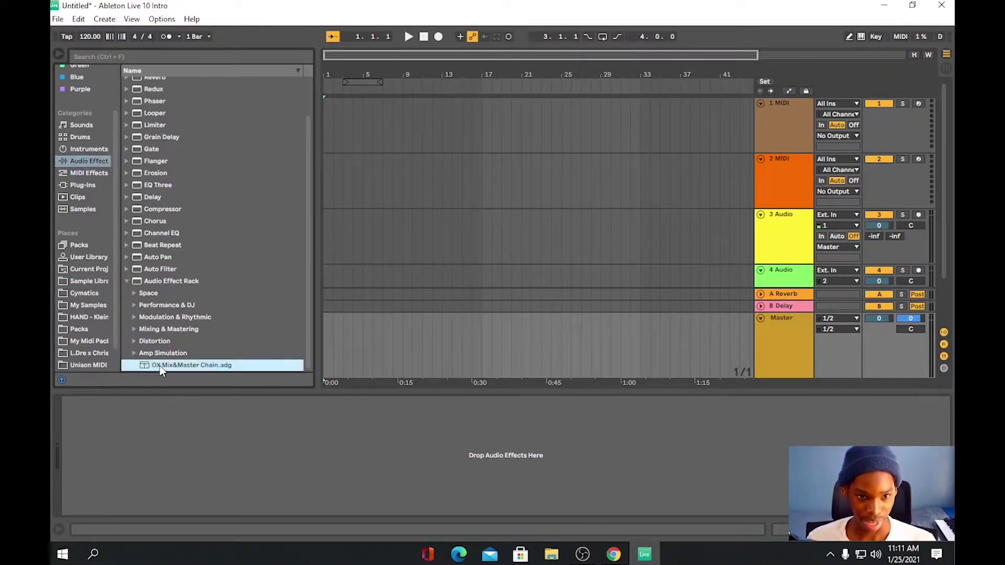
{"action": "left_click_drag", "start_coordinate": [802, 347], "coordinate": [801, 343]}
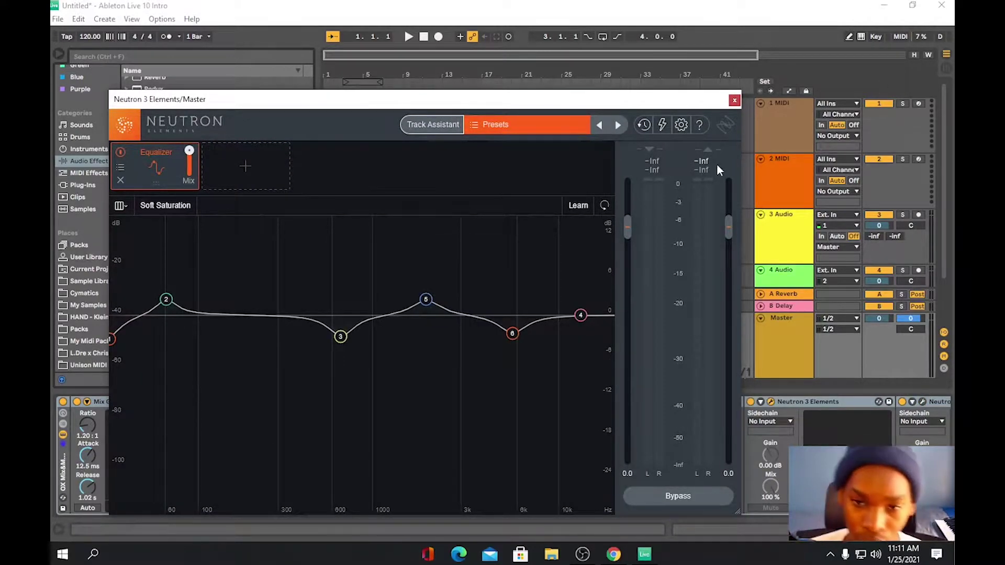
{"action": "left_click", "coordinate": [734, 100]}
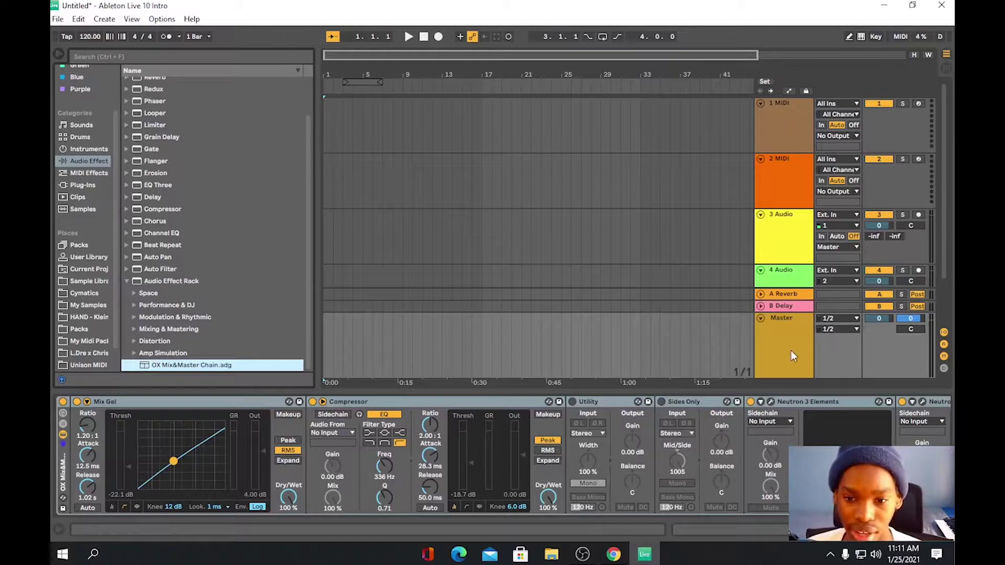
{"action": "left_click", "coordinate": [759, 322]}
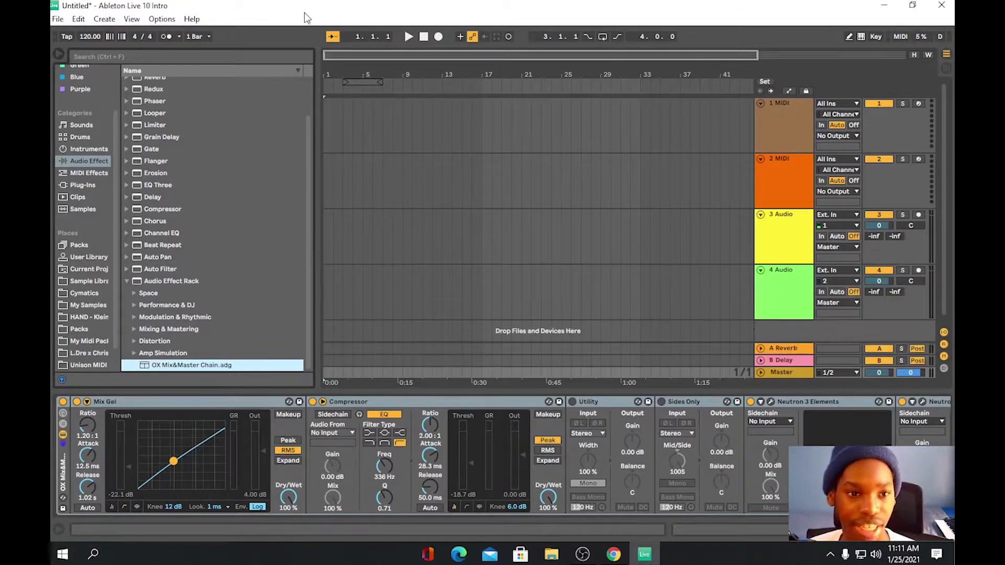
Step: Set the tempo to 96 BPM and move the loop brace to start at bar 1
{"action": "left_click", "coordinate": [93, 40]}
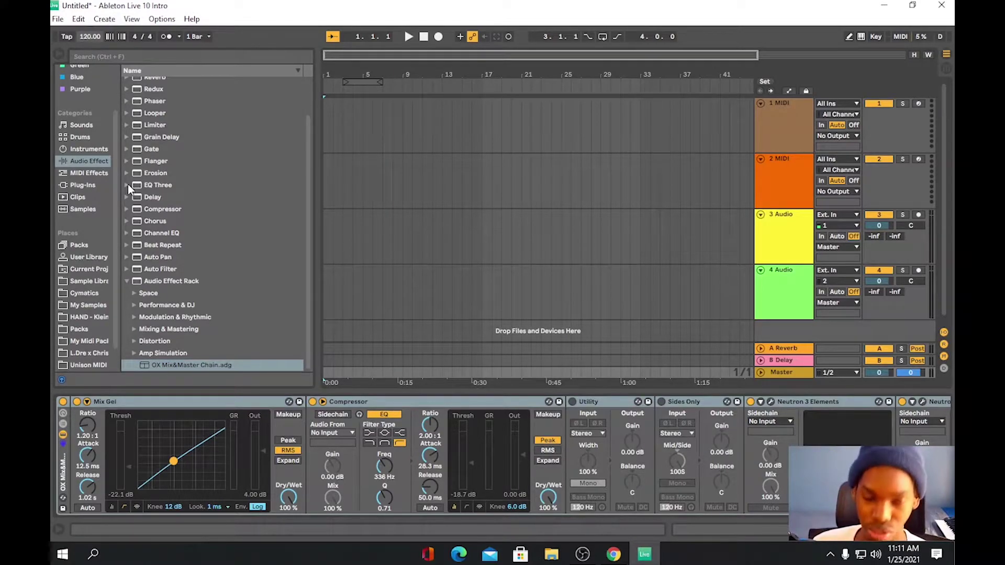
{"action": "type", "text": "96"}
{"action": "key", "text": "Return"}
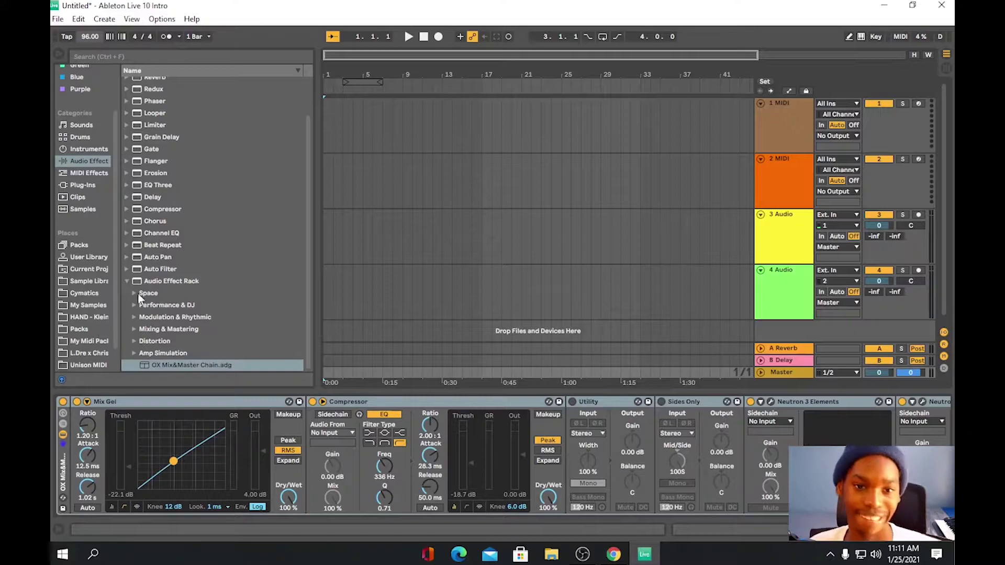
{"action": "left_click_drag", "start_coordinate": [351, 82], "coordinate": [332, 83]}
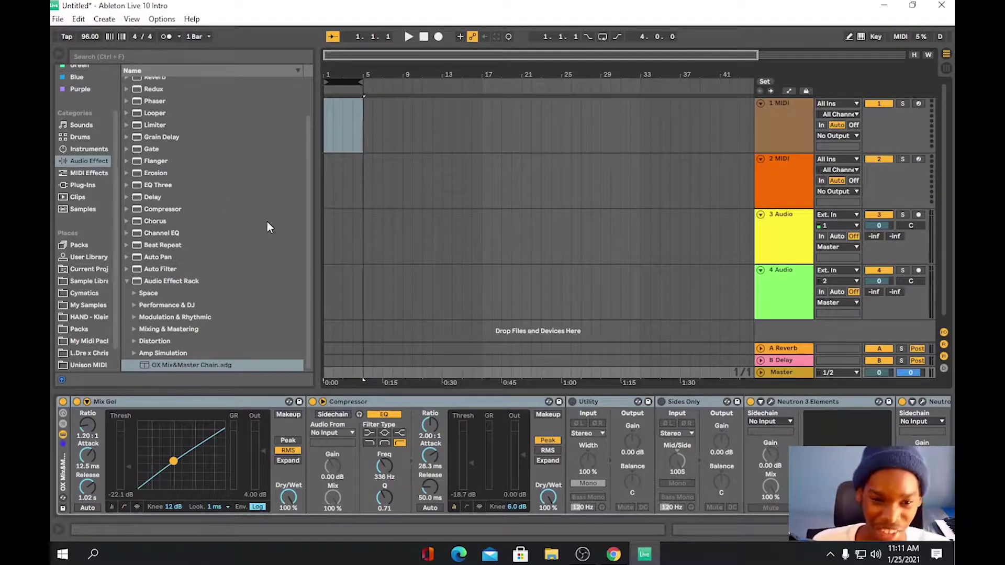
Step: Place Unison MIDI's Minor Prog 7 chords on track 1 at bar 1, declining tempo import, and enable Loop
{"action": "left_click", "coordinate": [94, 366]}
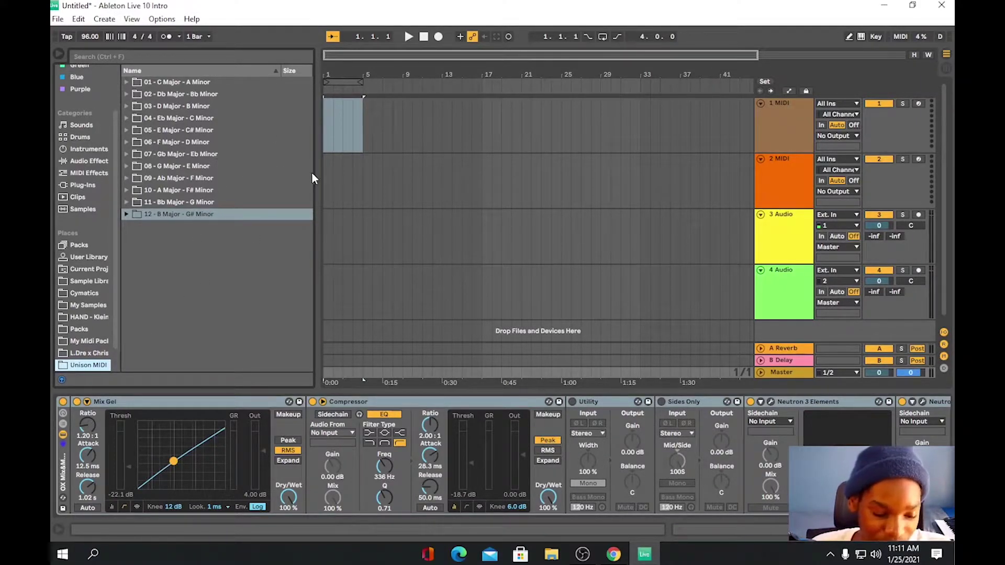
{"action": "left_click", "coordinate": [126, 154]}
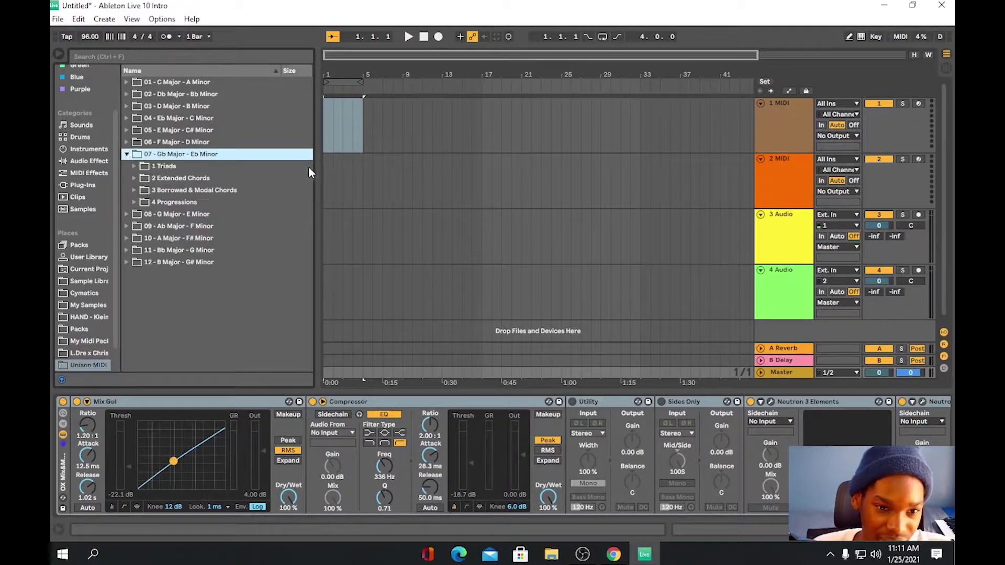
{"action": "left_click", "coordinate": [135, 203]}
{"action": "left_click", "coordinate": [150, 251]}
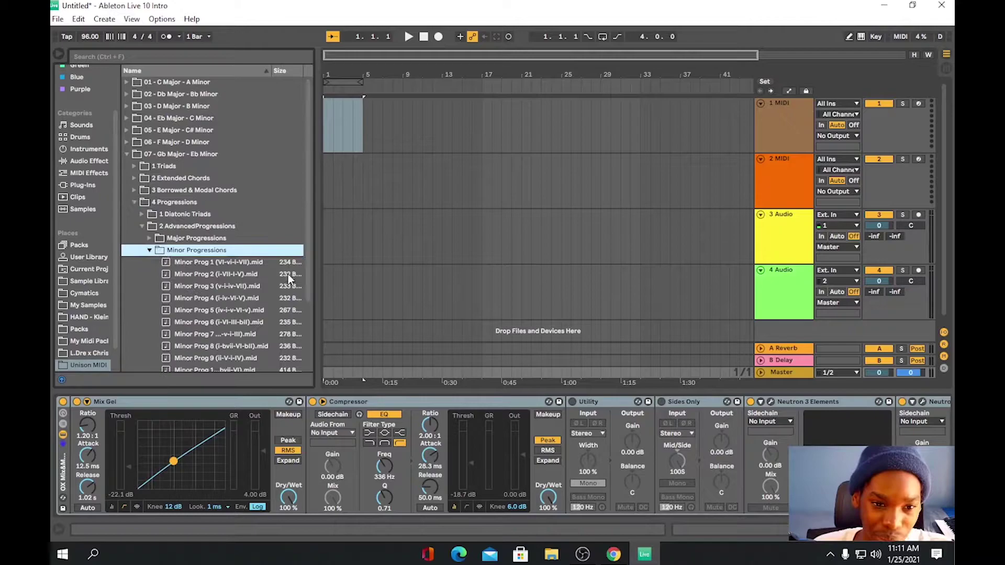
{"action": "left_click", "coordinate": [226, 335]}
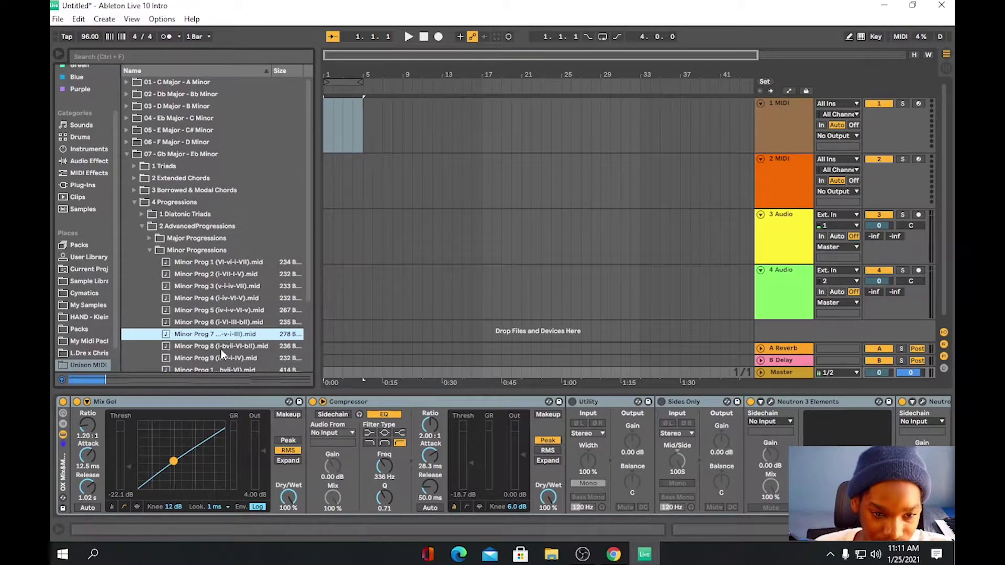
{"action": "mouse_move", "coordinate": [214, 335]}
{"action": "left_mouse_down"}
{"action": "mouse_move", "coordinate": [512, 321]}
{"action": "mouse_move", "coordinate": [308, 138]}
{"action": "mouse_move", "coordinate": [324, 134]}
{"action": "left_mouse_up"}
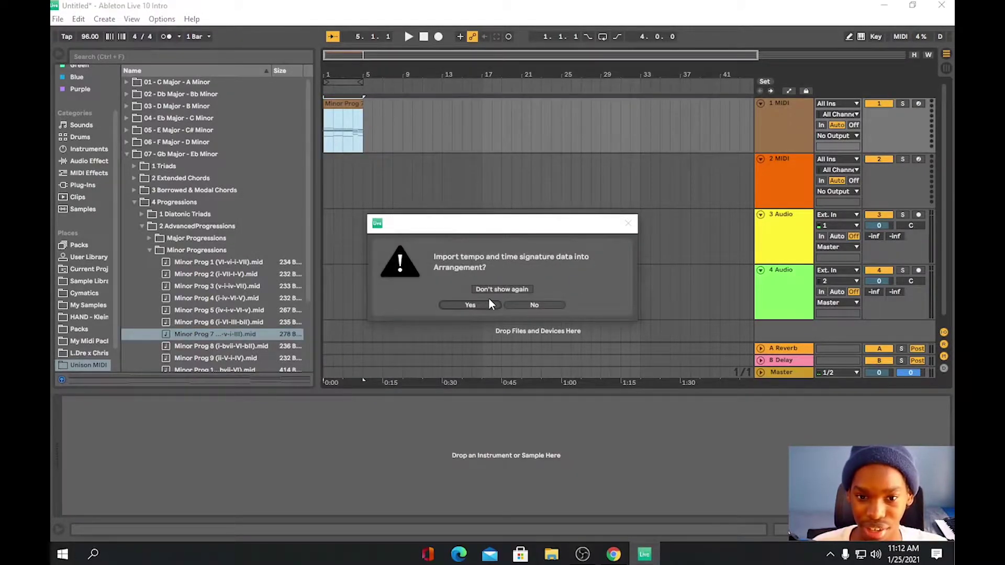
{"action": "left_click", "coordinate": [544, 305]}
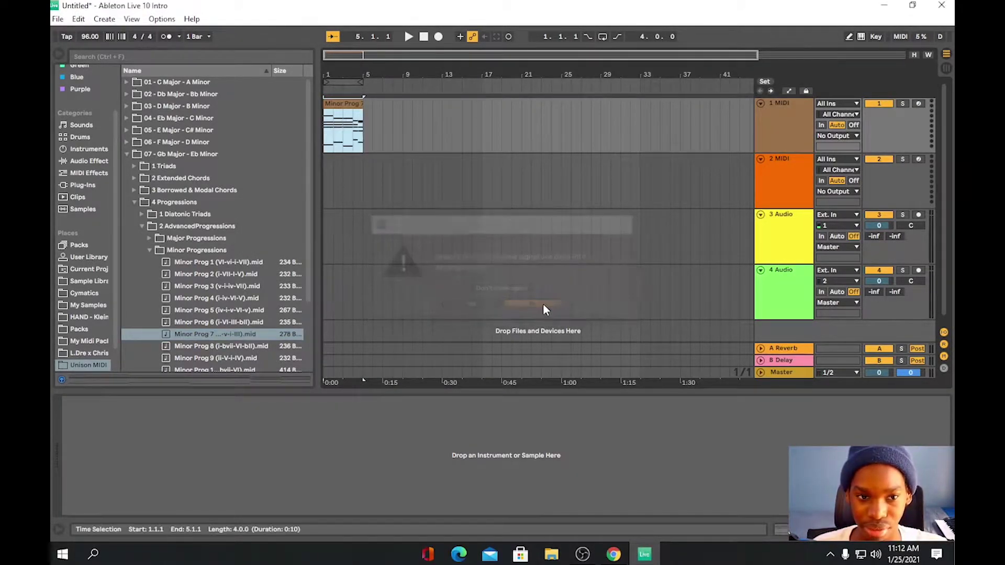
{"action": "left_click", "coordinate": [602, 36]}
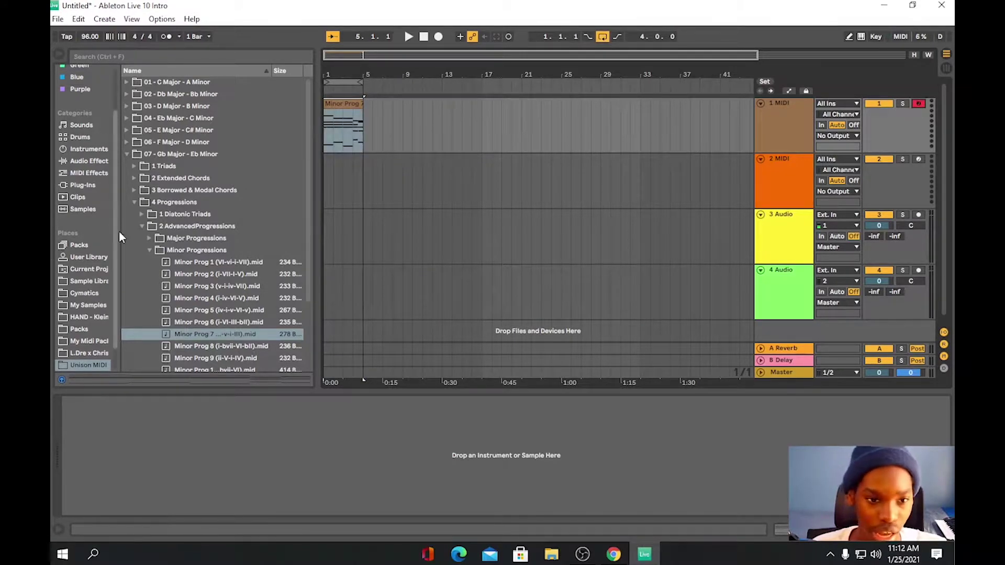
Step: Load Spitfire LABS on track 1, raise its second layer, set the dial to 73%, and play
{"action": "left_click", "coordinate": [77, 185]}
{"action": "left_click_drag", "start_coordinate": [152, 250], "coordinate": [411, 284]}
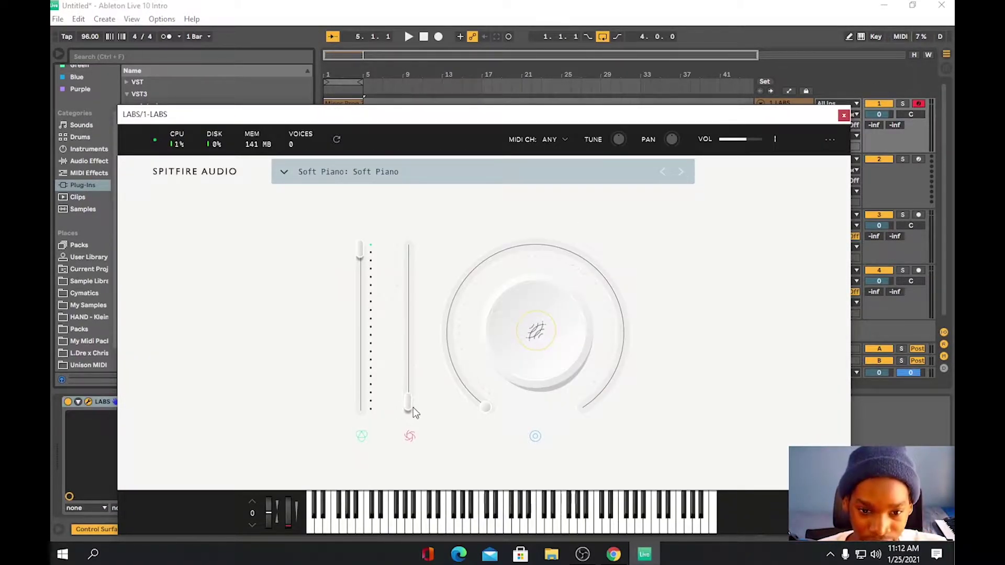
{"action": "left_click_drag", "start_coordinate": [409, 406], "coordinate": [432, 212]}
{"action": "left_click_drag", "start_coordinate": [511, 413], "coordinate": [674, 296]}
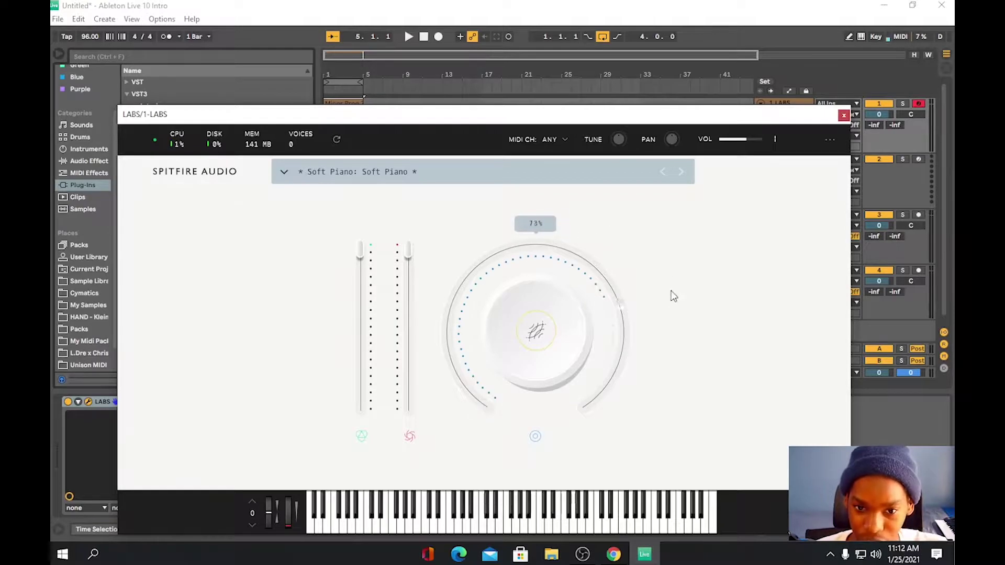
{"action": "left_click", "coordinate": [844, 115]}
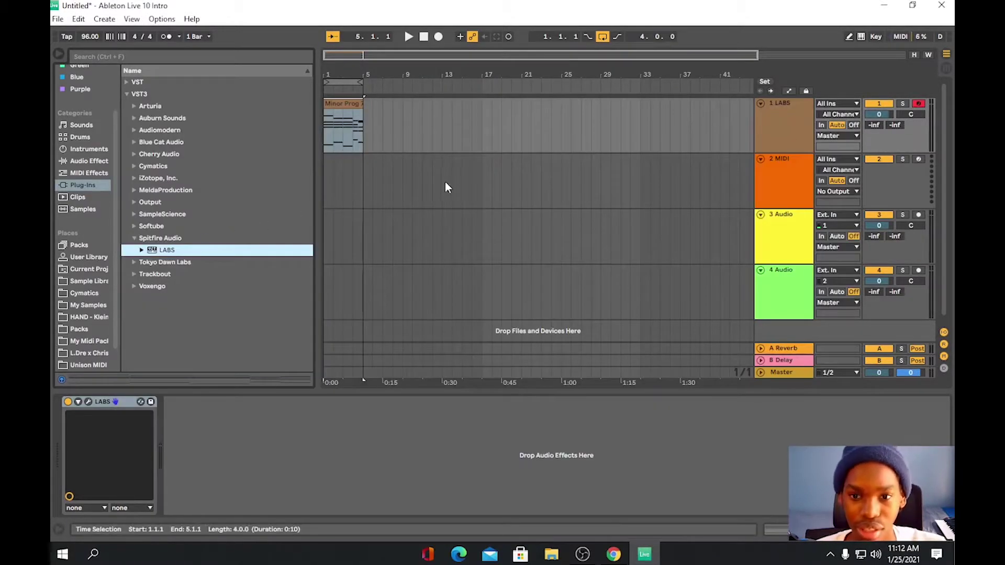
{"action": "key", "text": "space"}
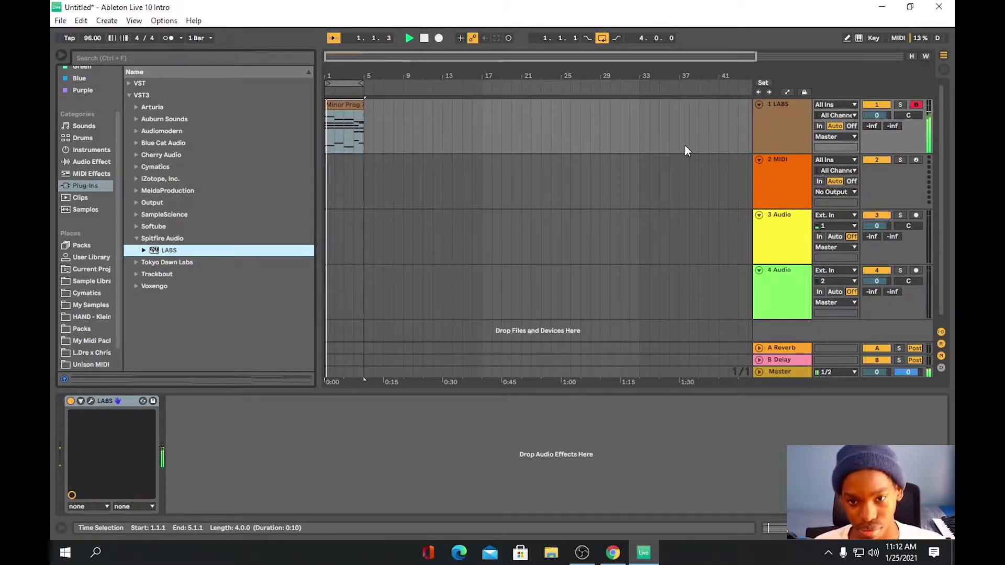
Step: Copy the Minor Prog 7 clip from track 1 and paste it onto track 2
{"action": "left_click", "coordinate": [349, 104]}
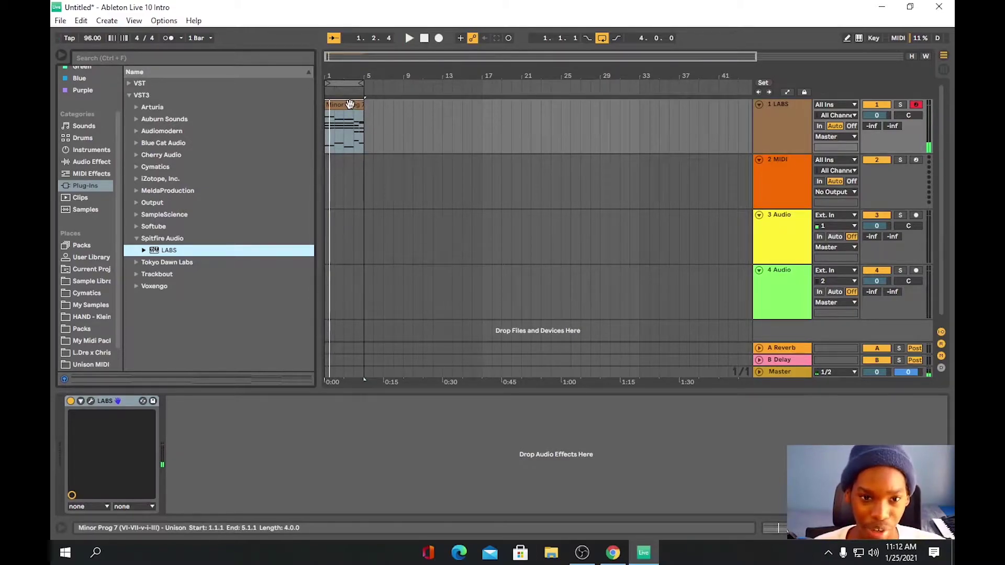
{"action": "right_click", "coordinate": [350, 104]}
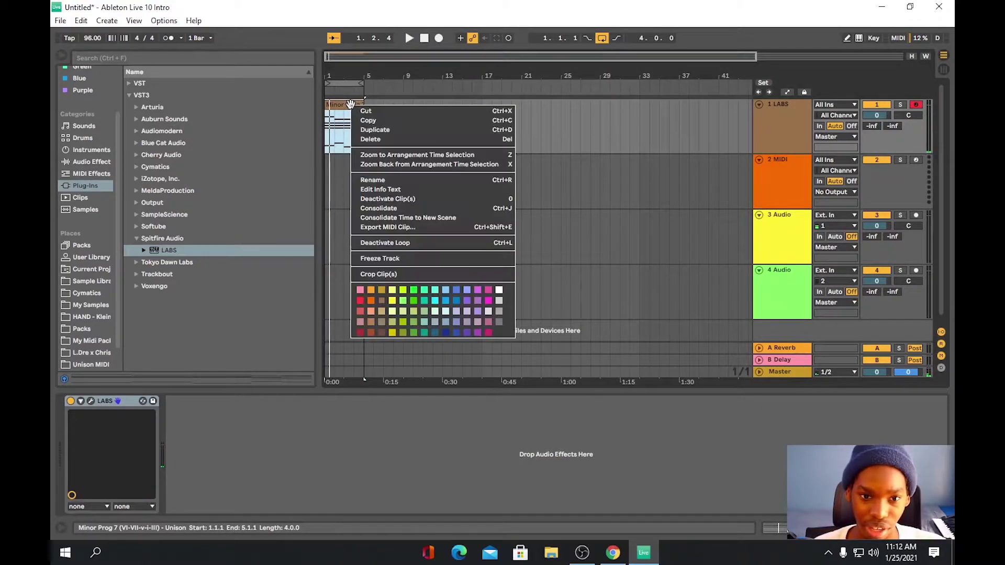
{"action": "left_click", "coordinate": [362, 124]}
{"action": "right_click", "coordinate": [326, 180]}
{"action": "left_click", "coordinate": [338, 186]}
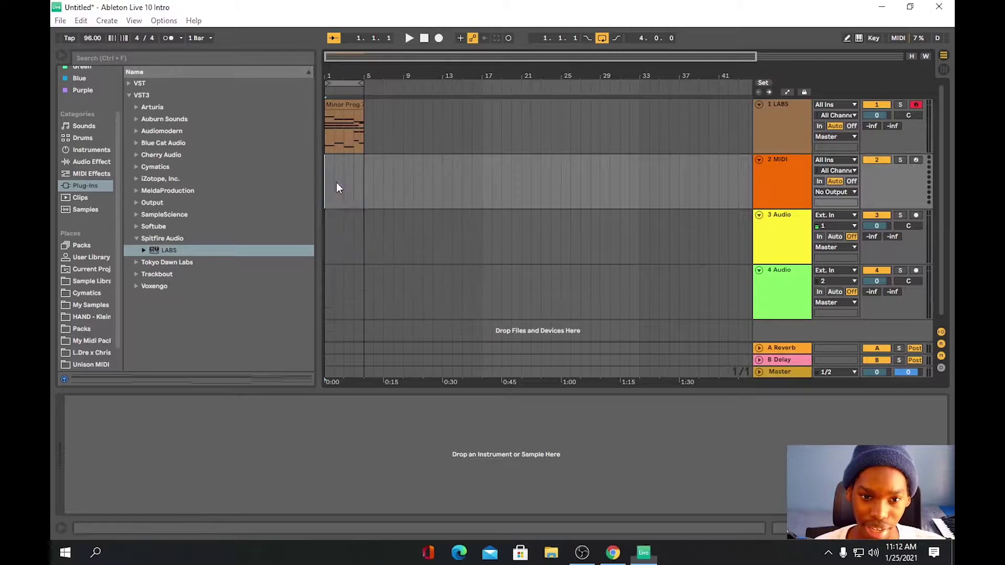
Step: Arm track 2, load Arturia Analog Lab V on it, start playback, and reopen its window
{"action": "left_click", "coordinate": [916, 159]}
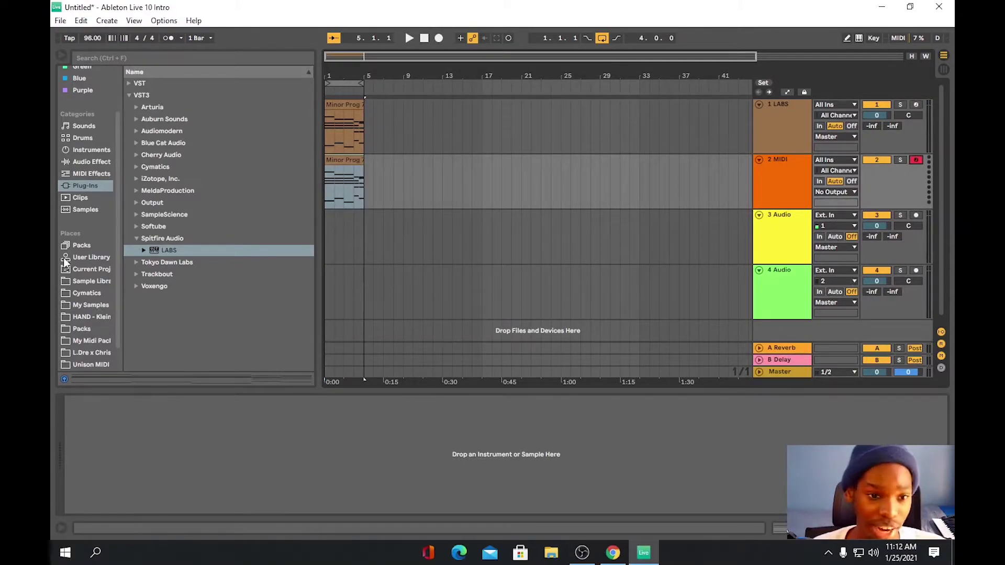
{"action": "left_click", "coordinate": [136, 106]}
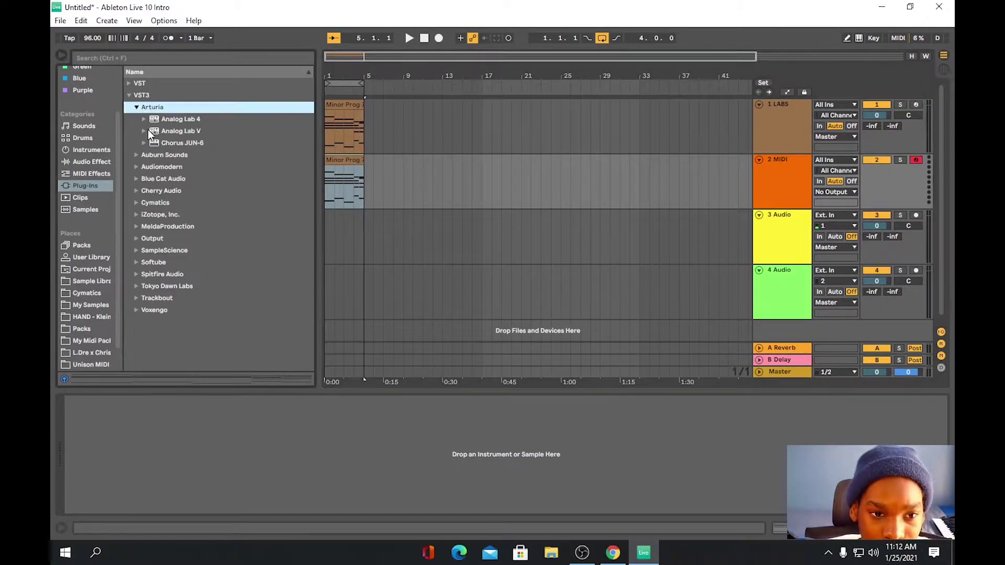
{"action": "left_click_drag", "start_coordinate": [149, 133], "coordinate": [793, 193]}
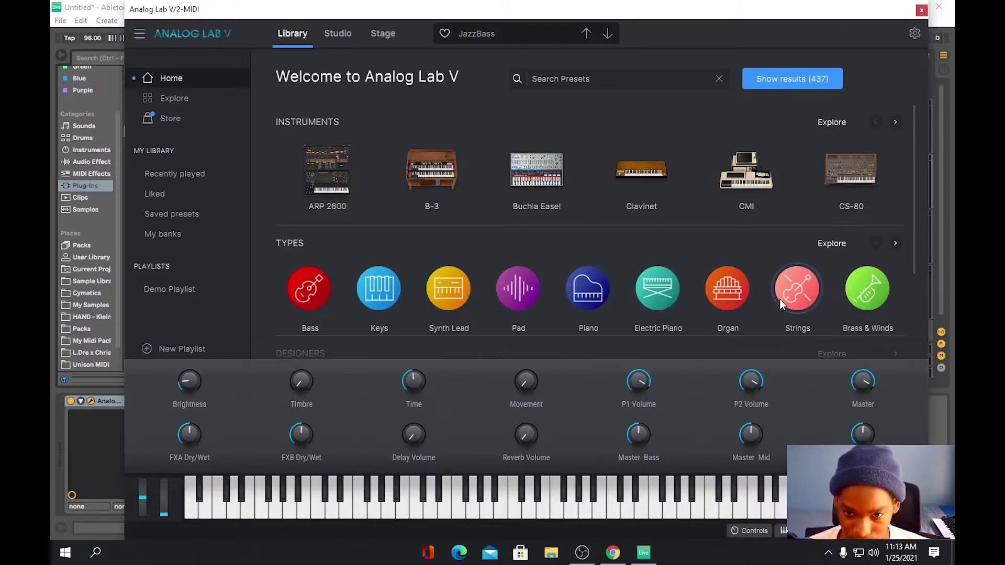
{"action": "left_click", "coordinate": [922, 9]}
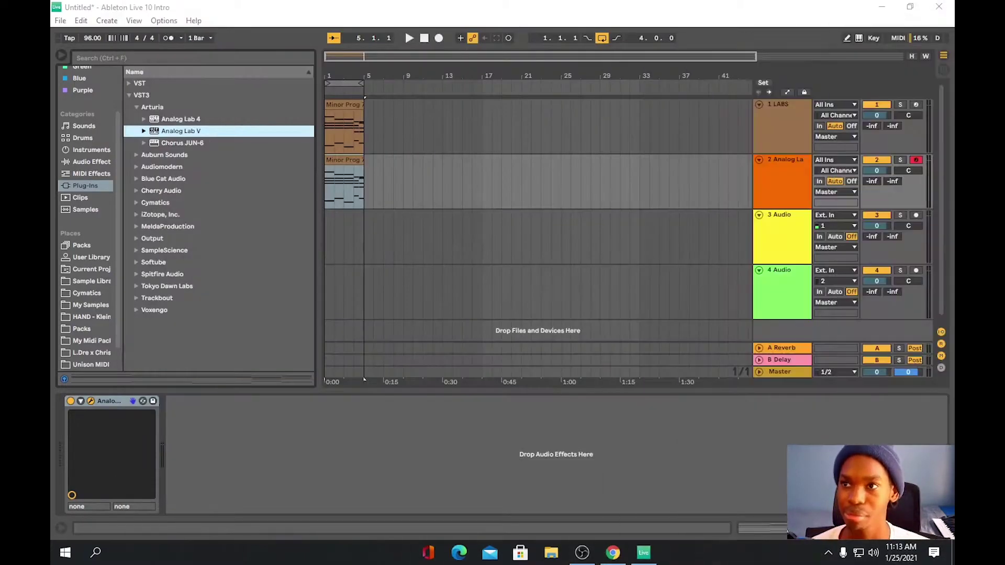
{"action": "left_click", "coordinate": [409, 37]}
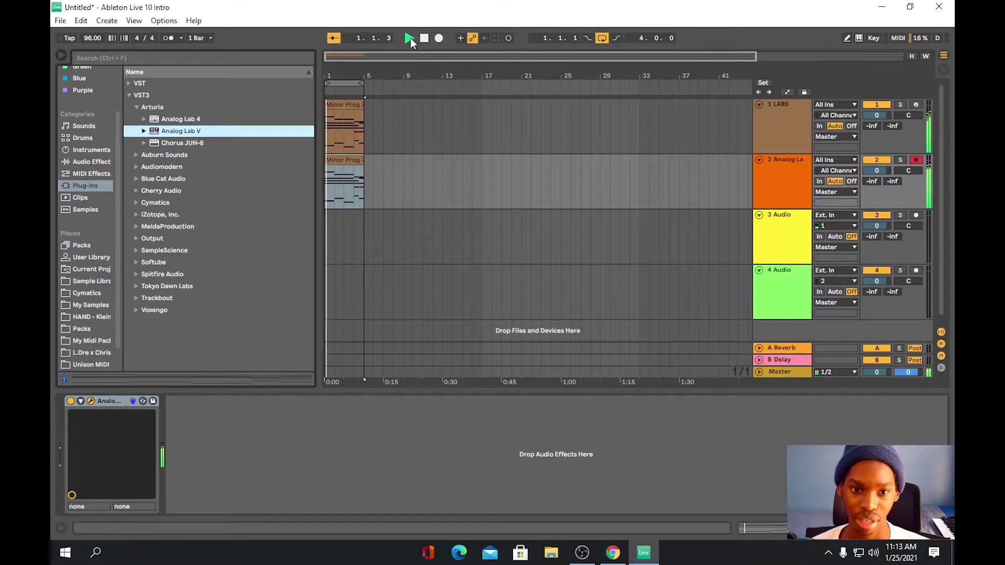
{"action": "key", "text": "ctrl+alt+p"}
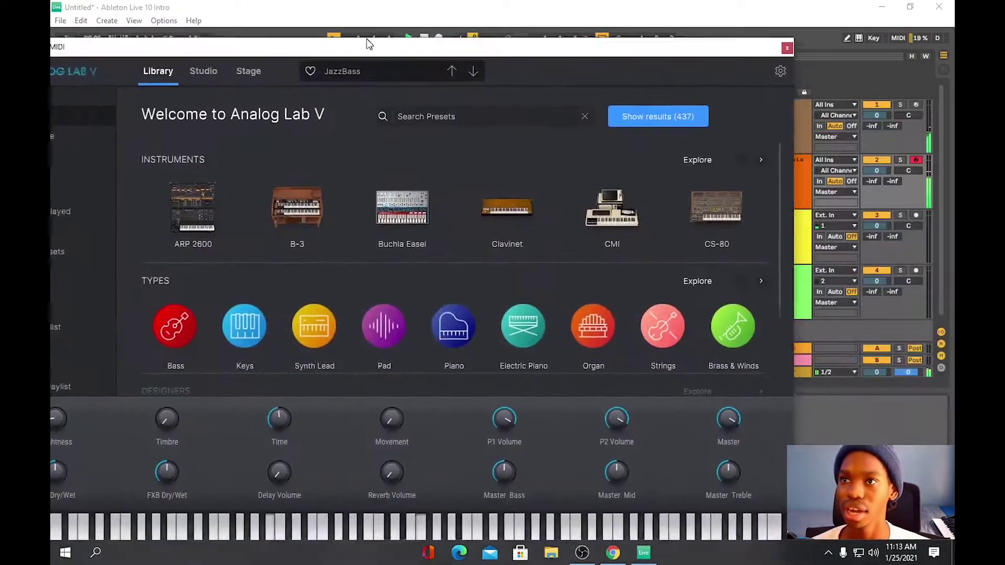
Step: Filter Analog Lab V to Electric Piano presets and audition Clean Mark V and Electronic Dreams
{"action": "left_click_drag", "start_coordinate": [539, 15], "coordinate": [501, 6]}
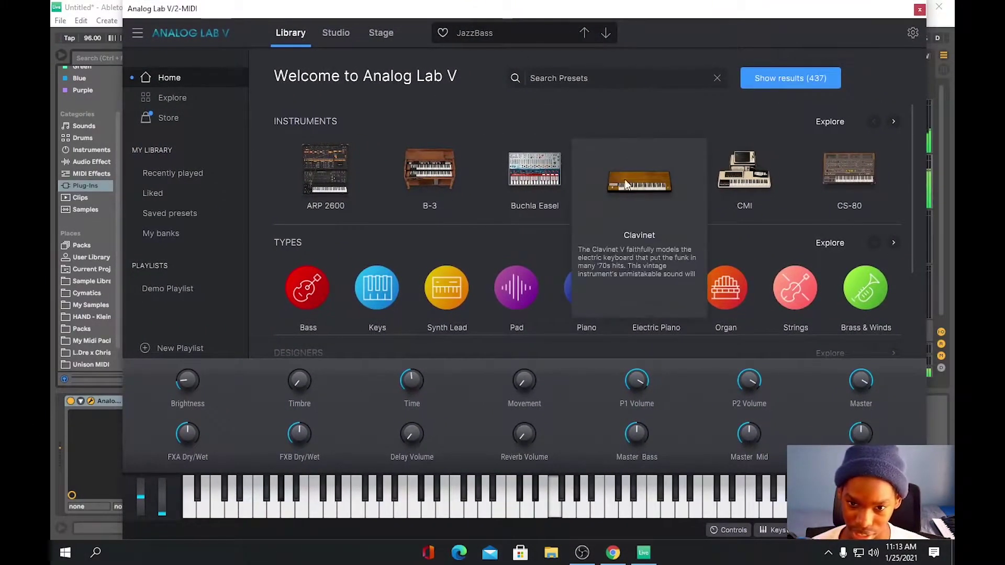
{"action": "left_click", "coordinate": [654, 288]}
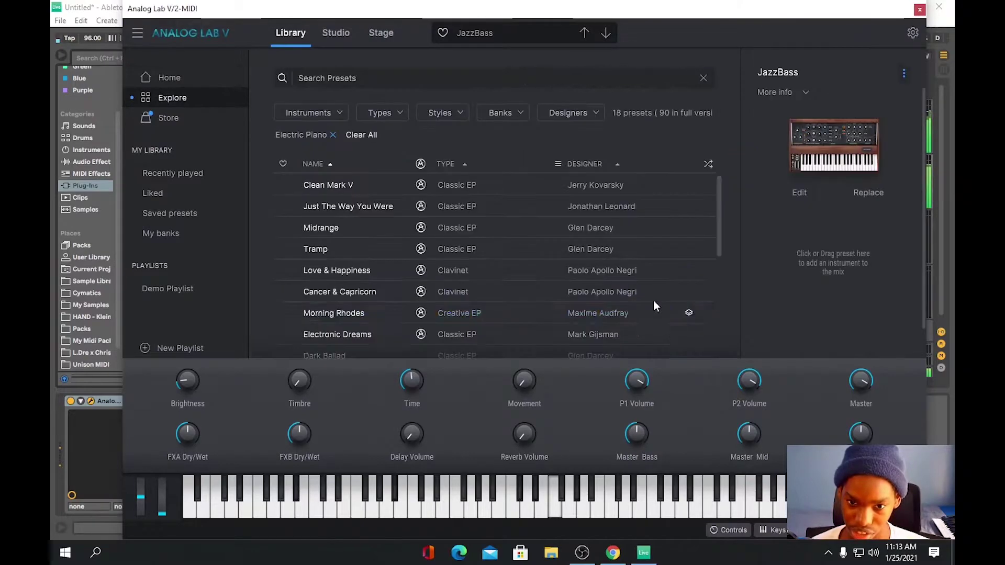
{"action": "left_click", "coordinate": [328, 188]}
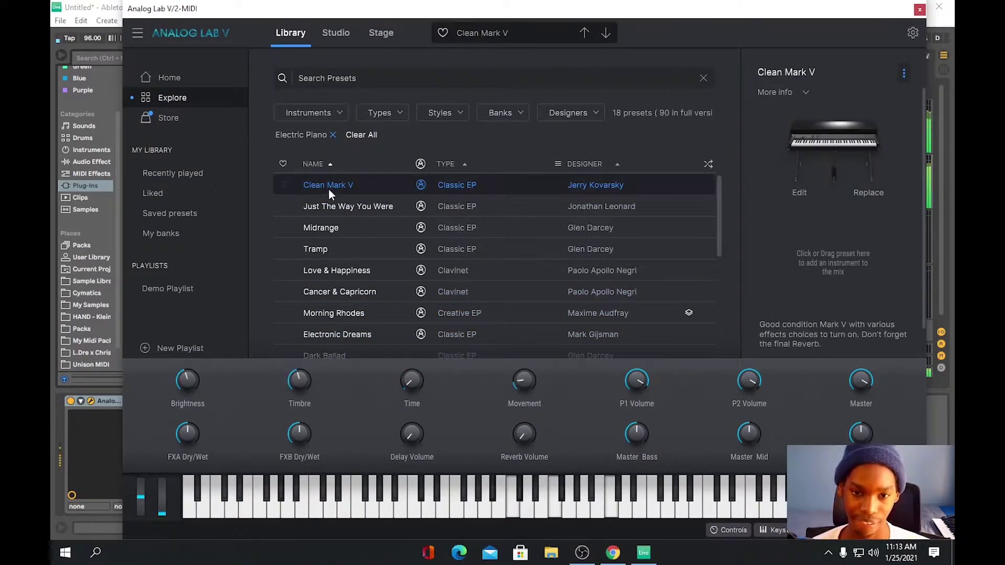
{"action": "left_click", "coordinate": [331, 237]}
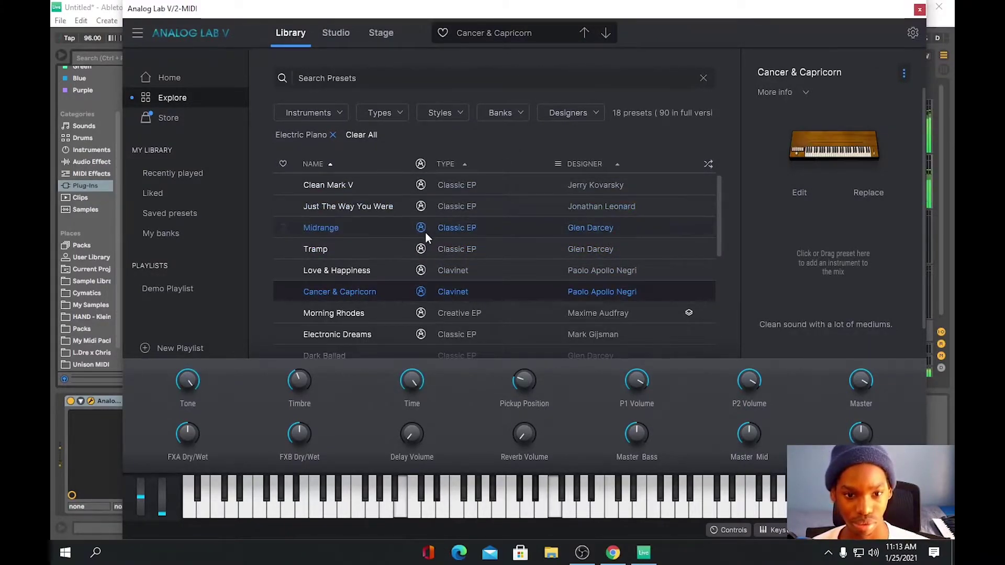
{"action": "left_click", "coordinate": [353, 333]}
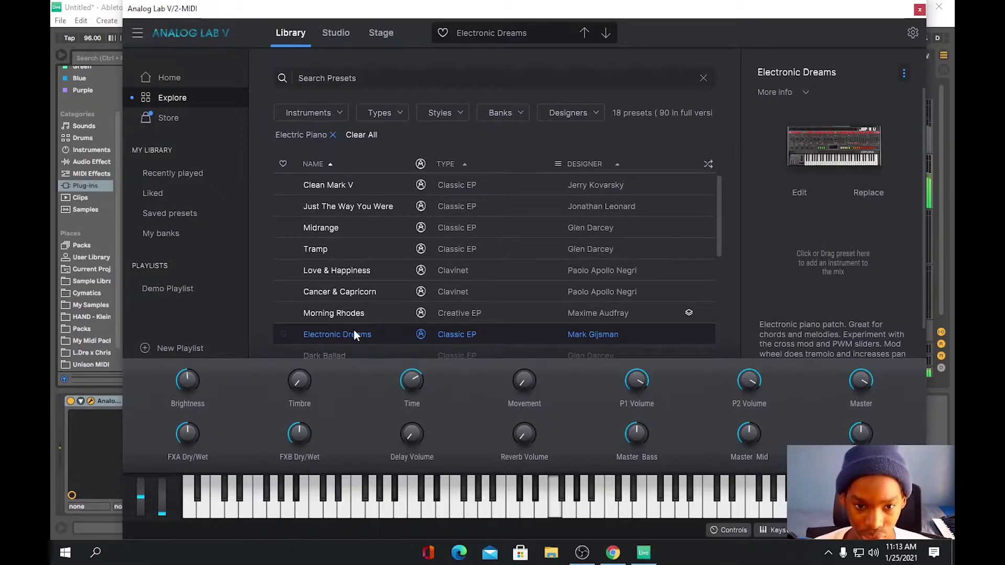
Step: Try Funk AD, settle on the Pi I Know preset, and close the plugin window
{"action": "scroll", "coordinate": [354, 334], "scroll_direction": "down", "scroll_amount": 3}
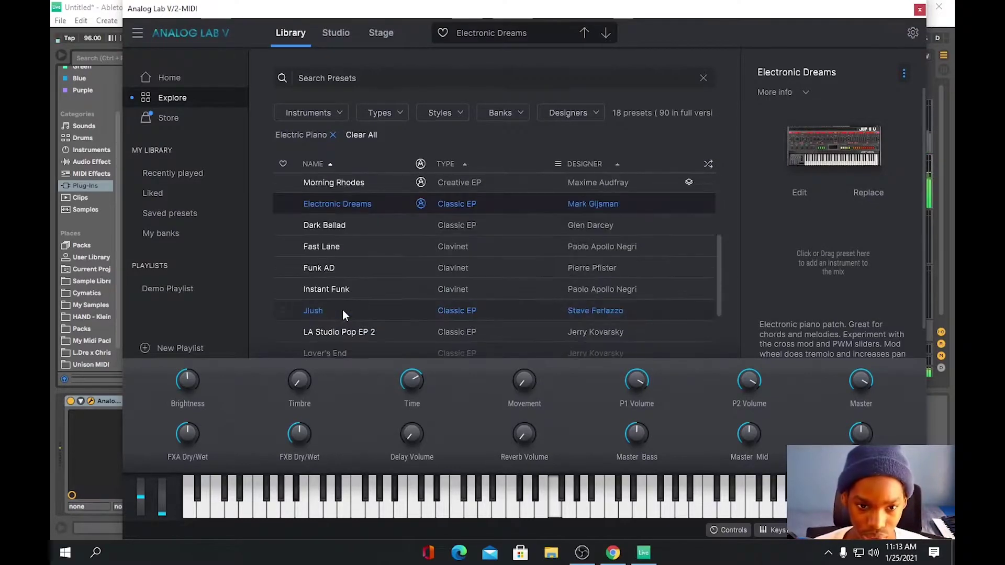
{"action": "left_click", "coordinate": [329, 274]}
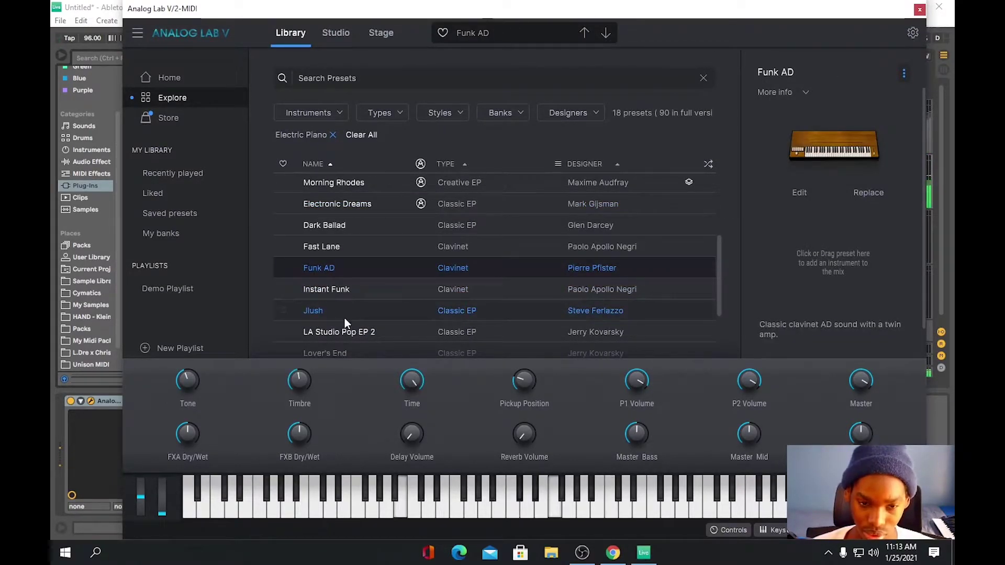
{"action": "scroll", "coordinate": [339, 290], "scroll_direction": "down", "scroll_amount": 2}
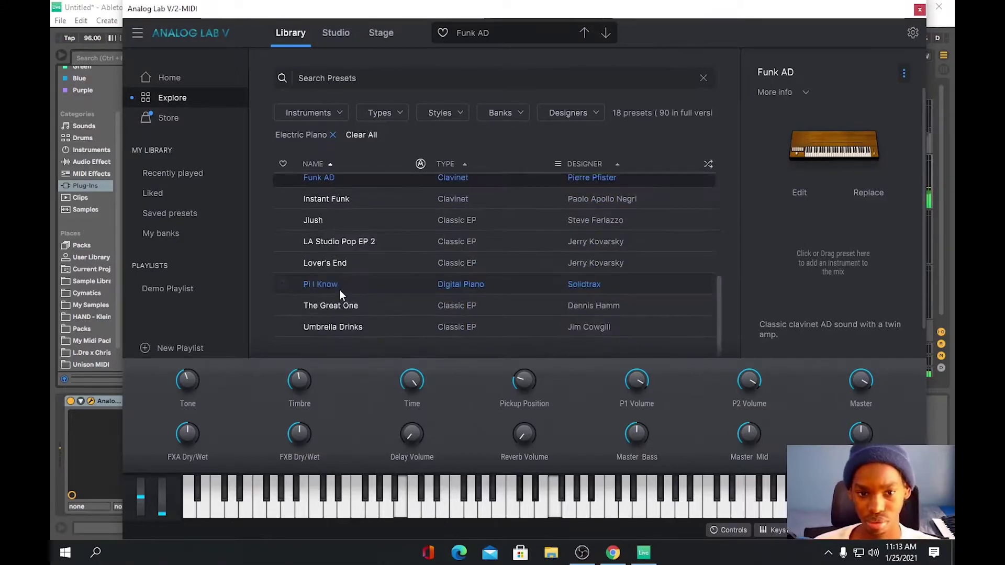
{"action": "left_click", "coordinate": [339, 289]}
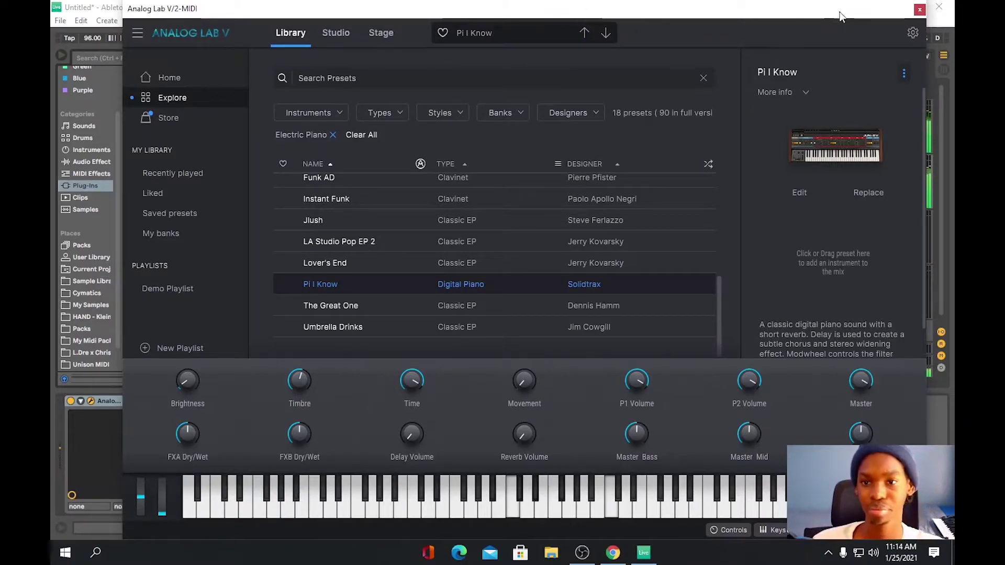
{"action": "left_click", "coordinate": [920, 10]}
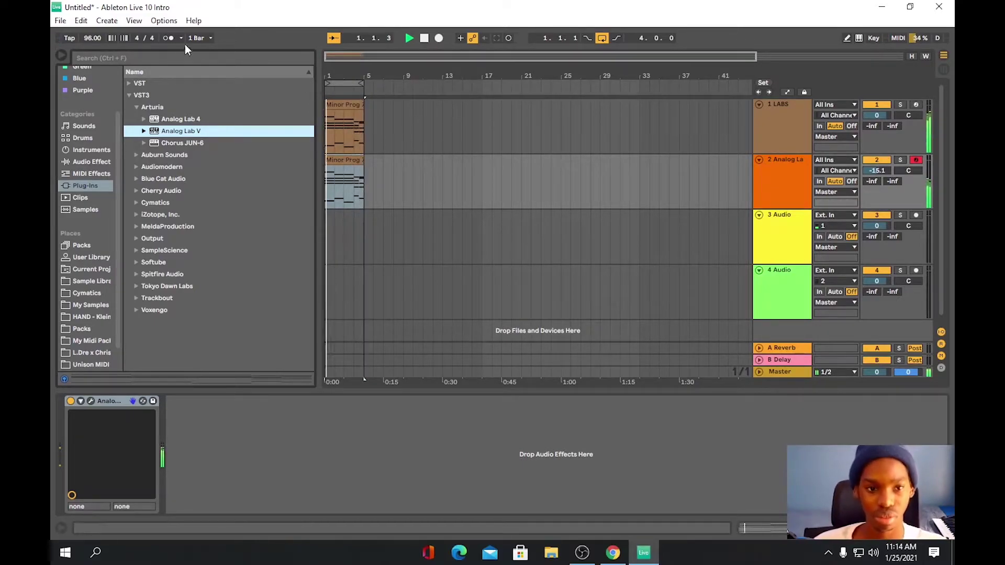
Step: Turn on the metronome and extend both Minor Prog clips on tracks 1 and 2 to bar 33
{"action": "left_click", "coordinate": [168, 38]}
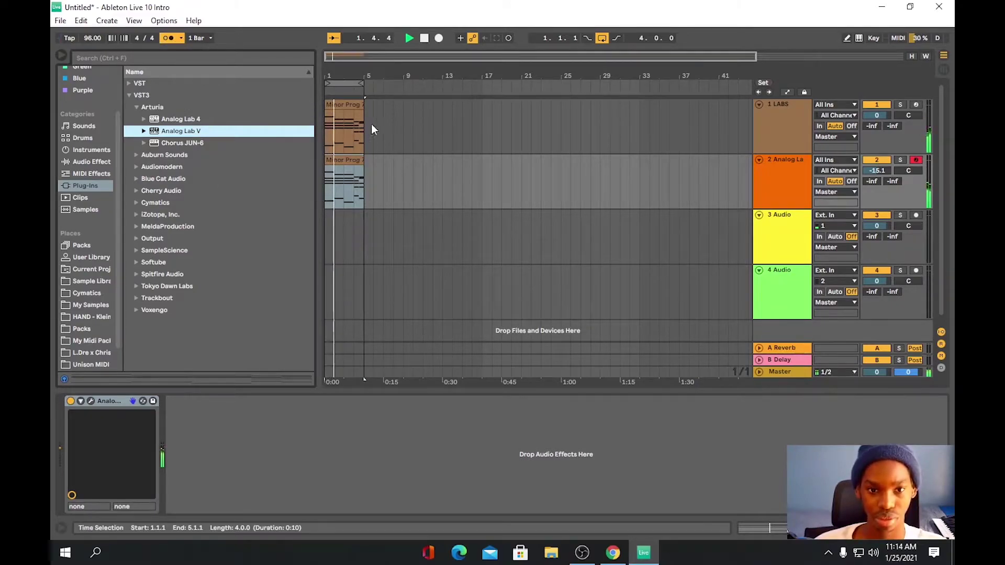
{"action": "left_click", "coordinate": [356, 106]}
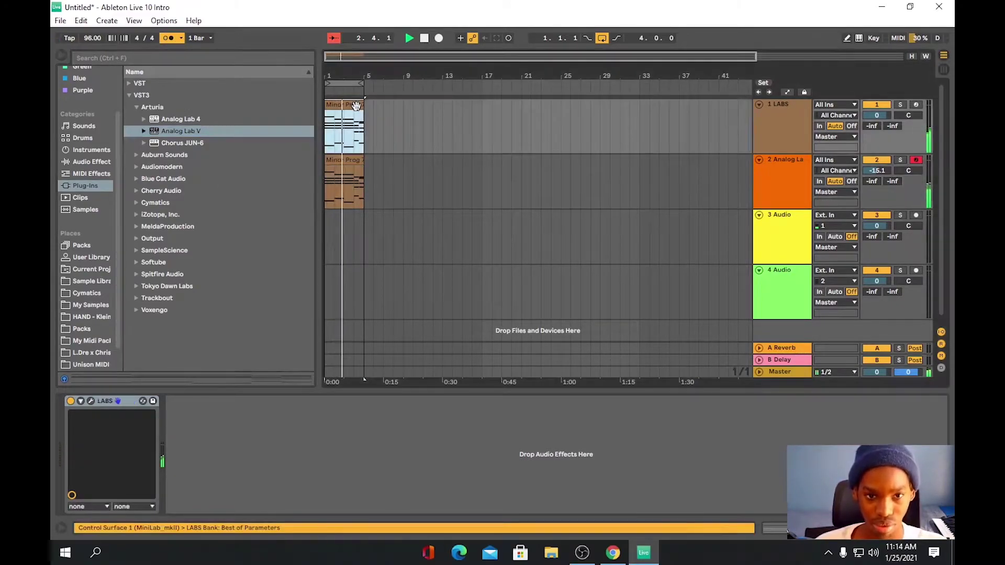
{"action": "left_click_drag", "start_coordinate": [365, 141], "coordinate": [639, 140]}
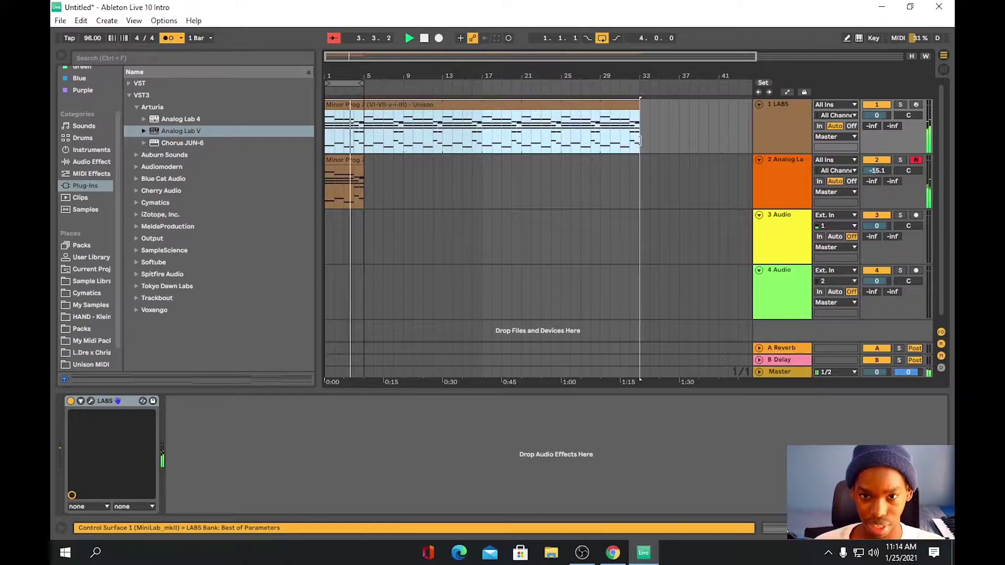
{"action": "left_click_drag", "start_coordinate": [364, 193], "coordinate": [638, 211]}
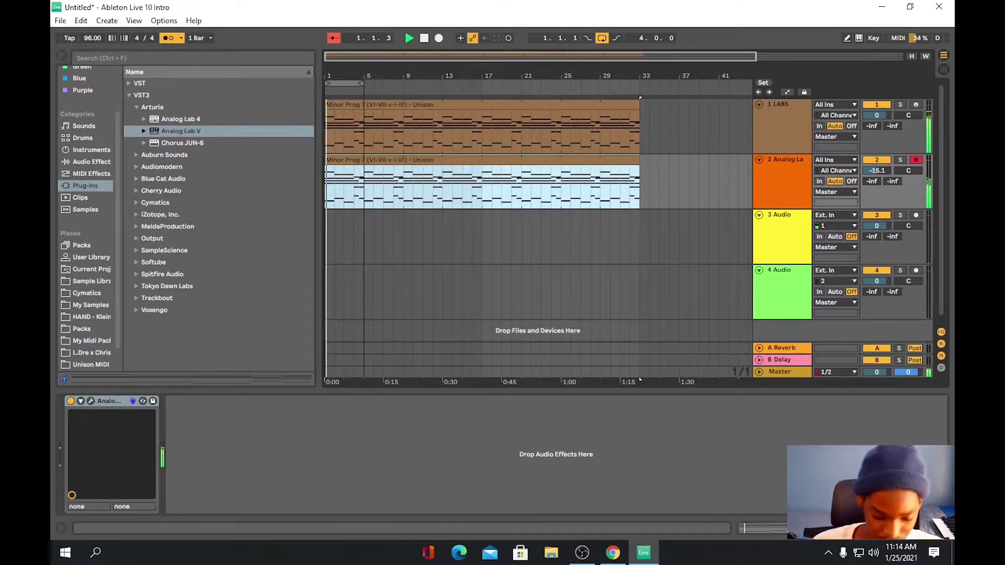
{"action": "scroll", "coordinate": [410, 254], "scroll_direction": "down", "scroll_amount": 1}
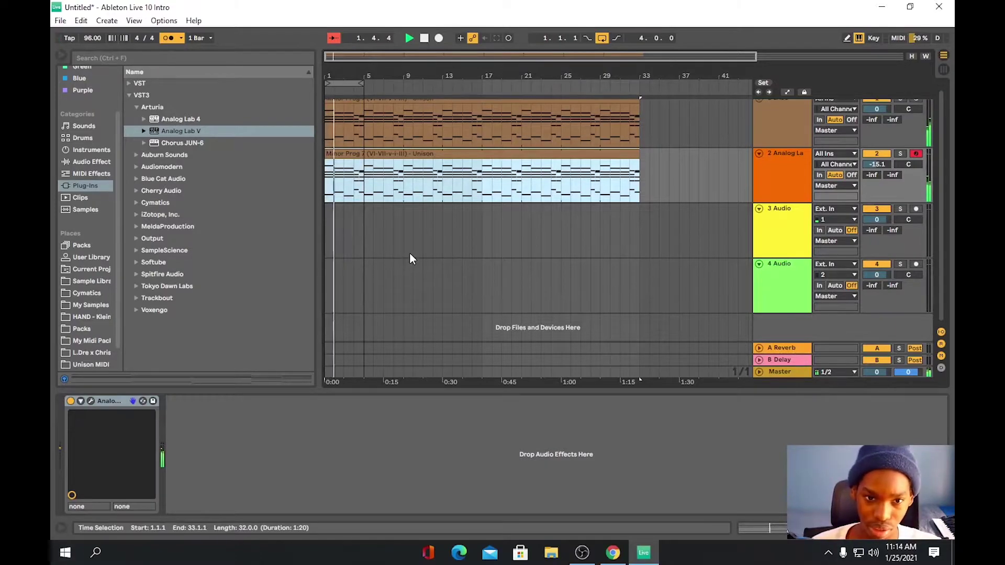
{"action": "scroll", "coordinate": [340, 212], "scroll_direction": "up", "scroll_amount": 2}
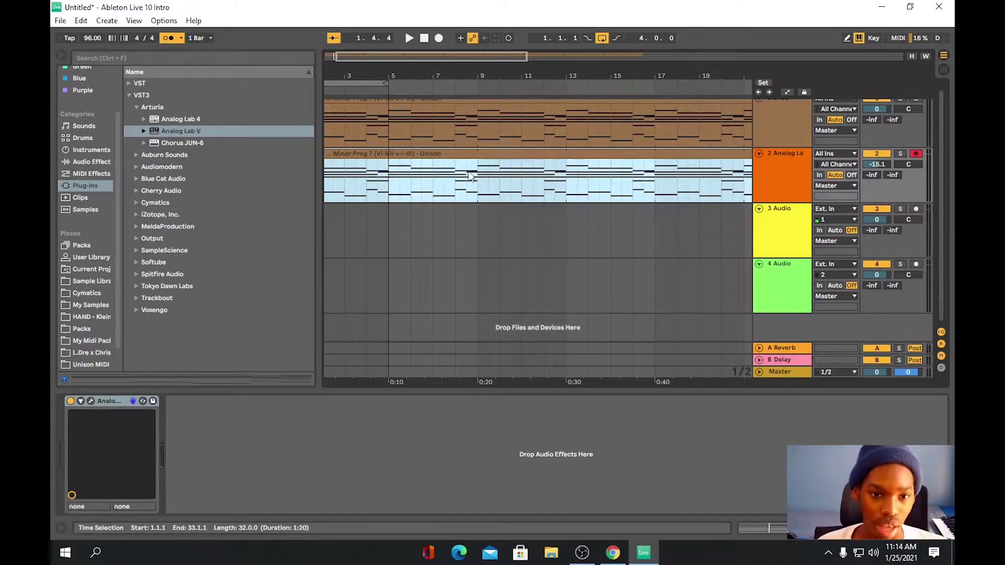
Step: Search the Cymatics samples for 'kick' and open 9God Hip Hop > Drums - One Shots > Kicks
{"action": "scroll", "coordinate": [99, 314], "scroll_direction": "down", "scroll_amount": 2}
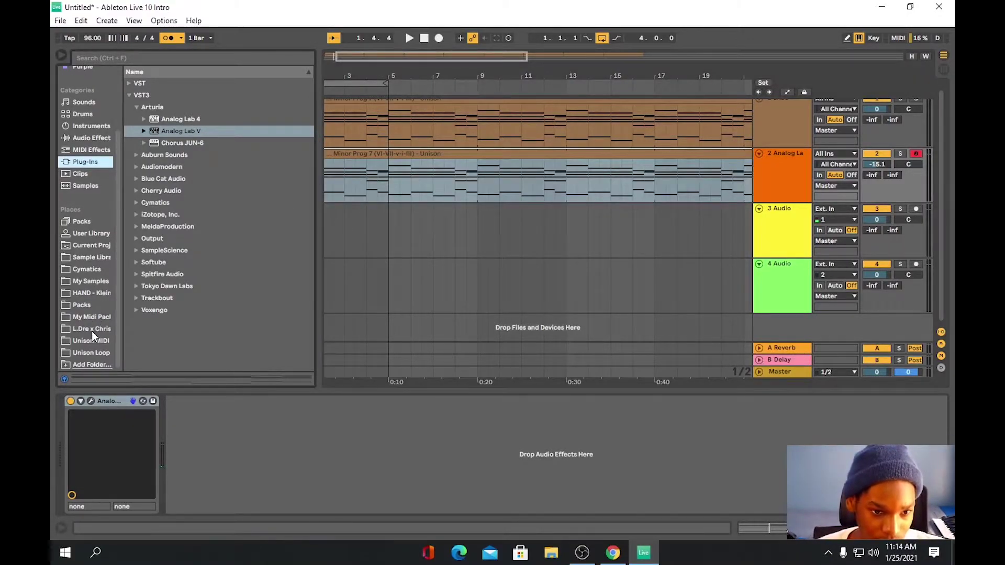
{"action": "left_click", "coordinate": [82, 270]}
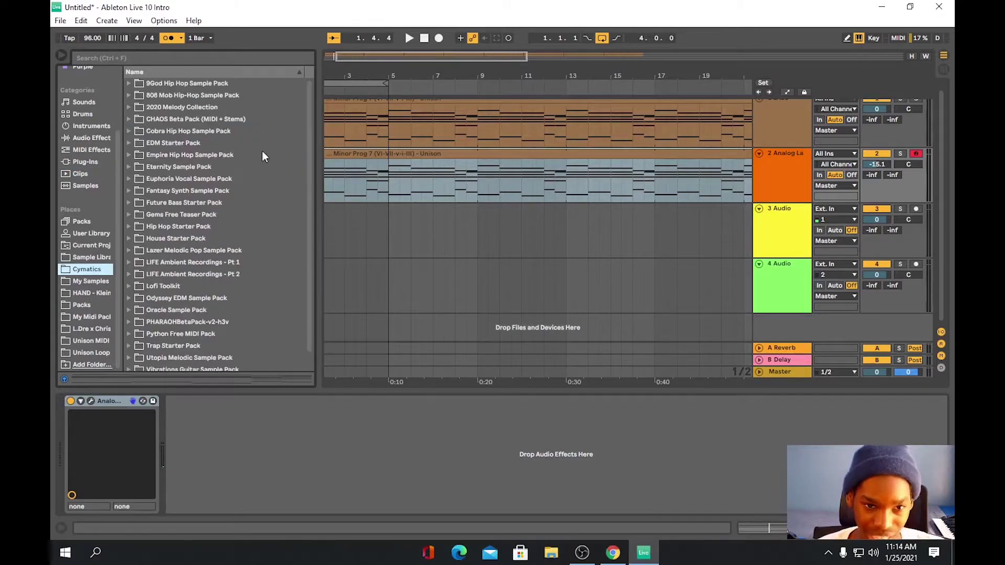
{"action": "left_click", "coordinate": [224, 58]}
{"action": "type", "text": "kick"}
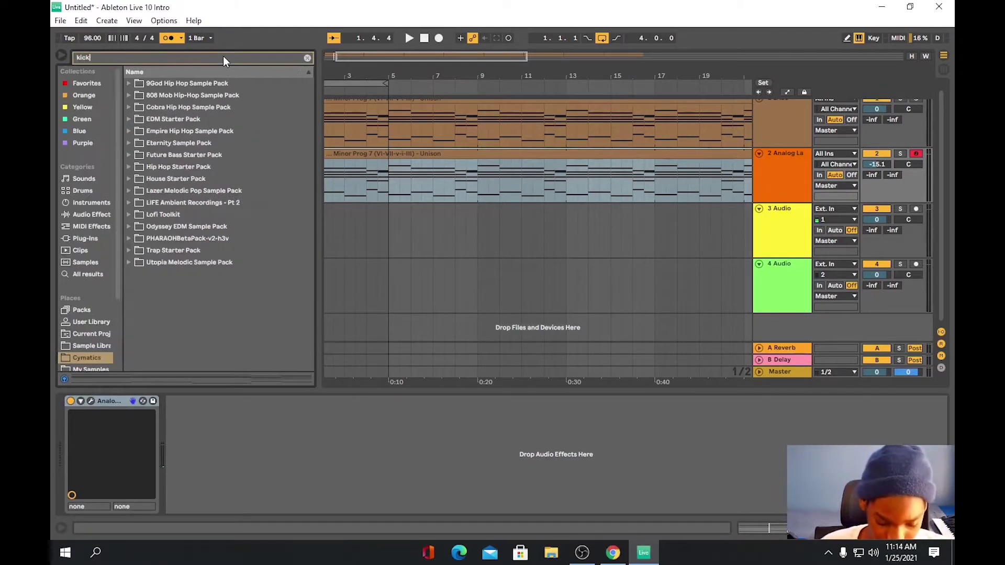
{"action": "left_click", "coordinate": [132, 83]}
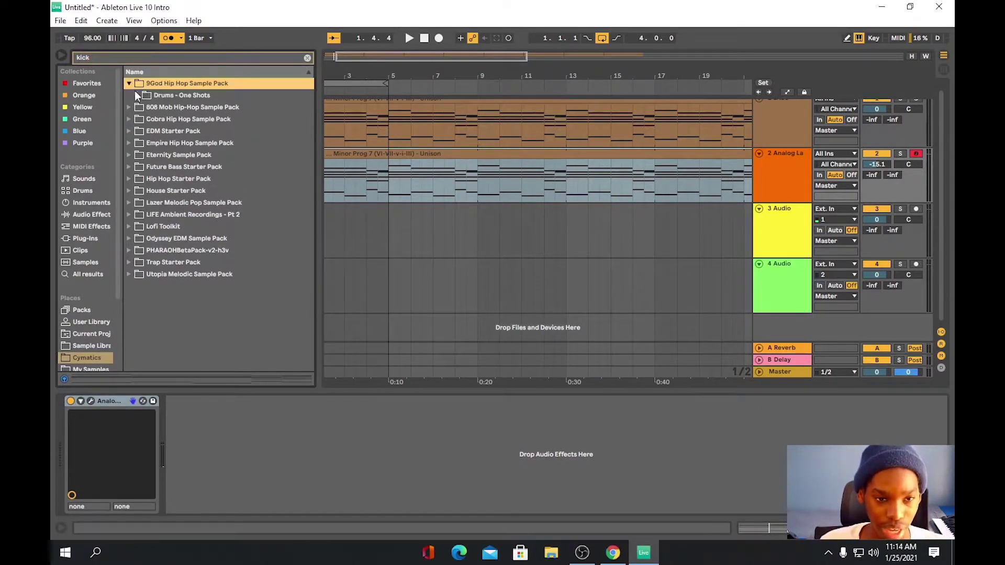
{"action": "left_click", "coordinate": [138, 97]}
{"action": "left_click", "coordinate": [144, 107]}
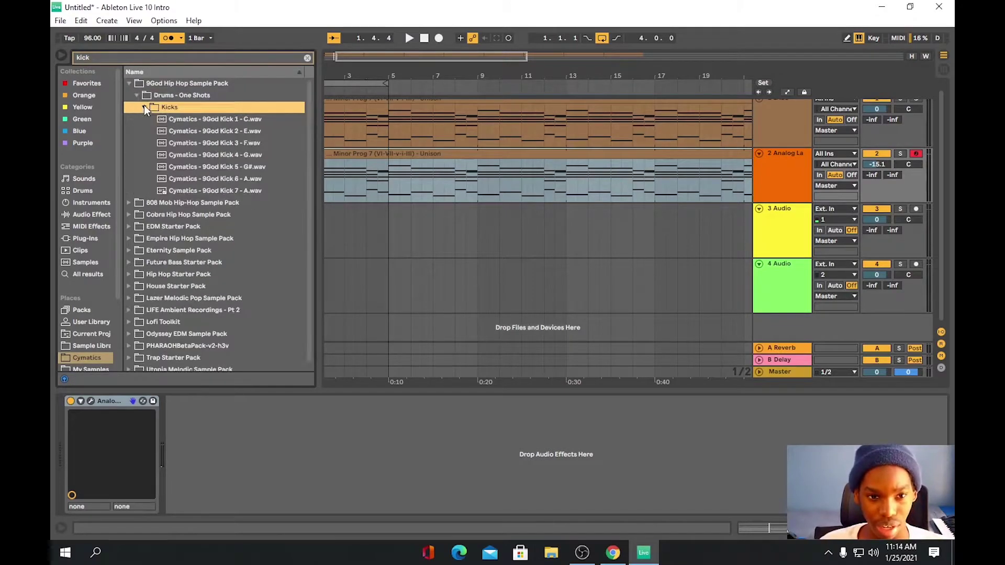
Step: Audition the kick samples against the playing arrangement, settling on 9God Kick 2 for track 3
{"action": "left_click", "coordinate": [177, 118]}
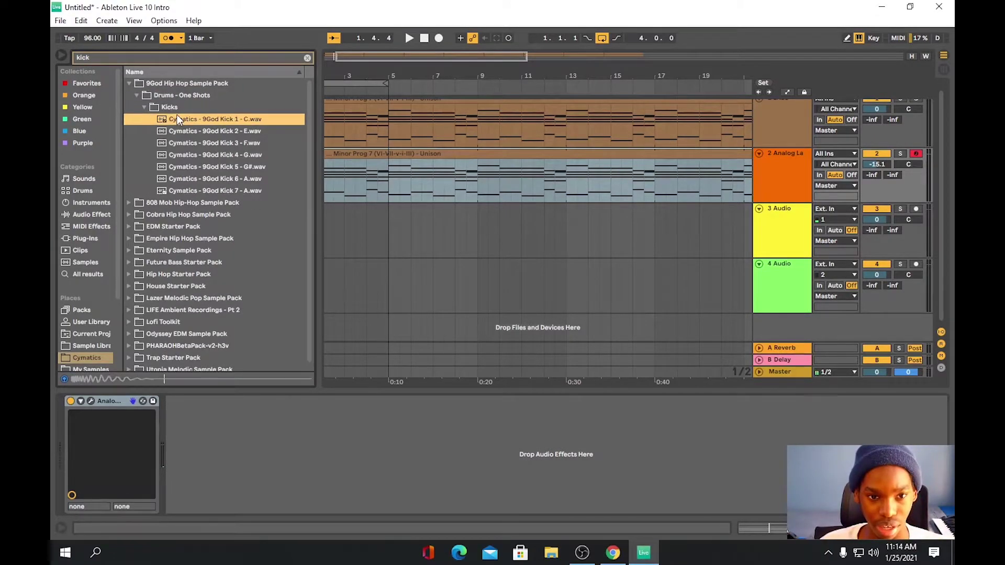
{"action": "left_click", "coordinate": [183, 143]}
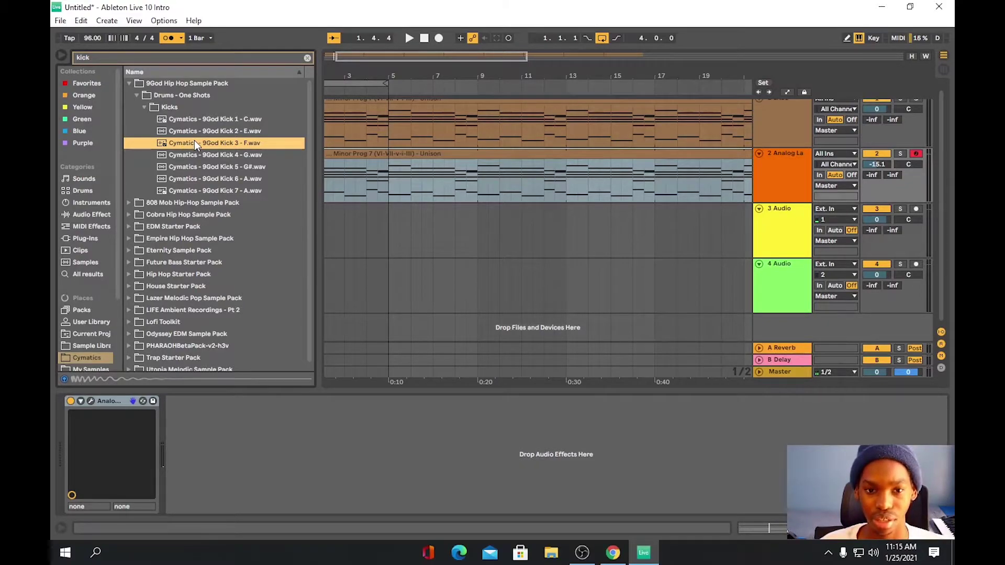
{"action": "key", "text": "space"}
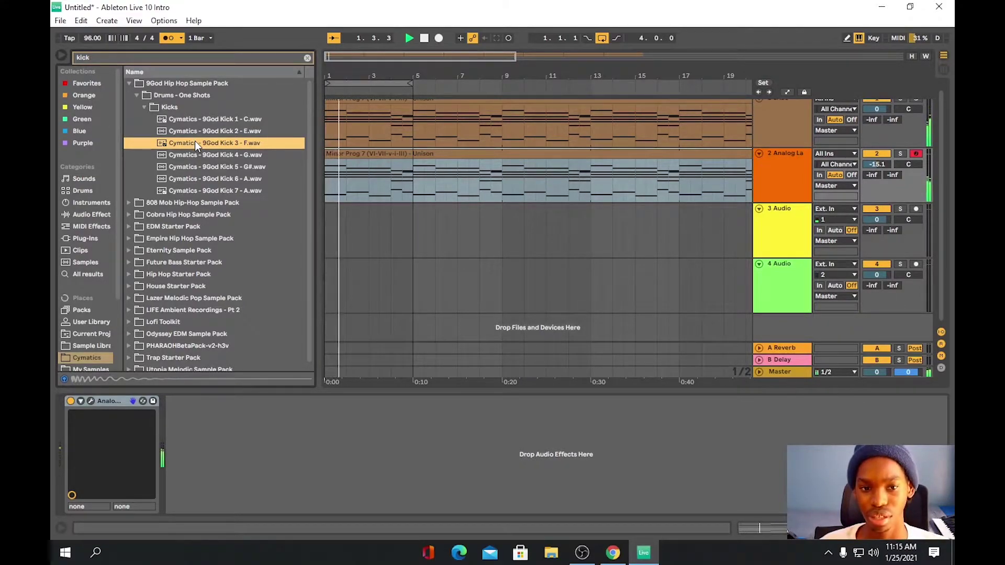
{"action": "left_click", "coordinate": [196, 132]}
{"action": "key", "text": "Up"}
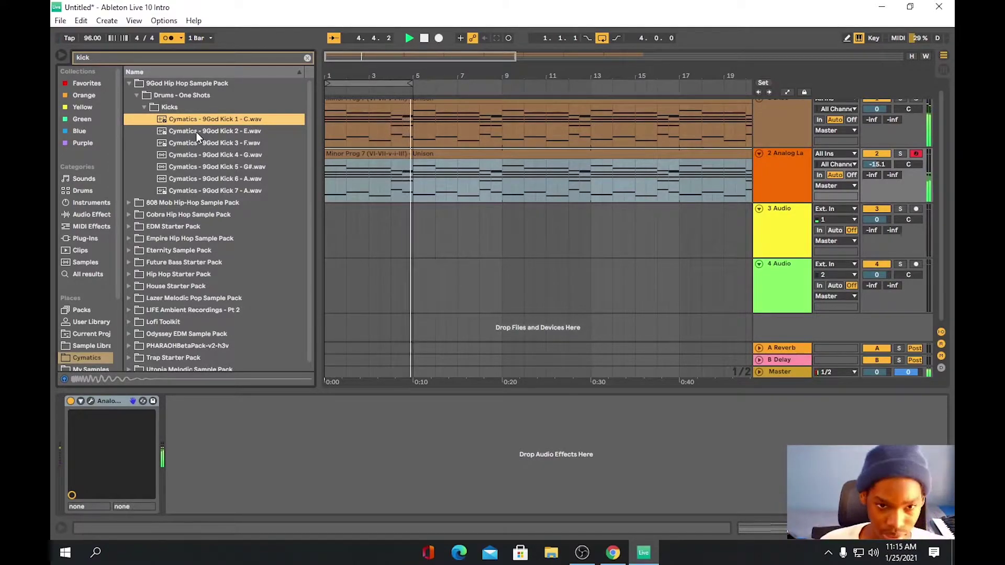
{"action": "left_click", "coordinate": [196, 132]}
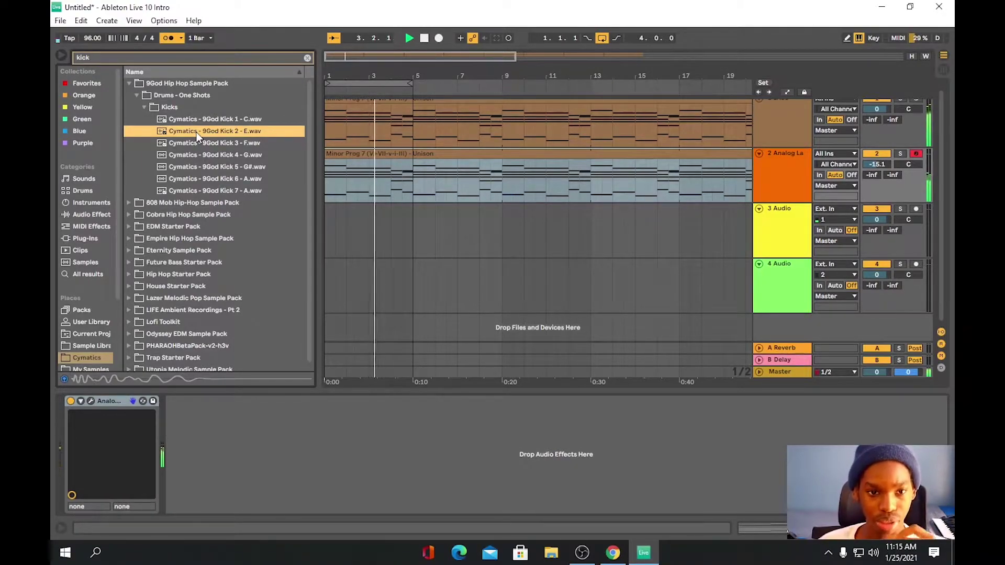
{"action": "key", "text": "space"}
{"action": "left_click", "coordinate": [356, 208]}
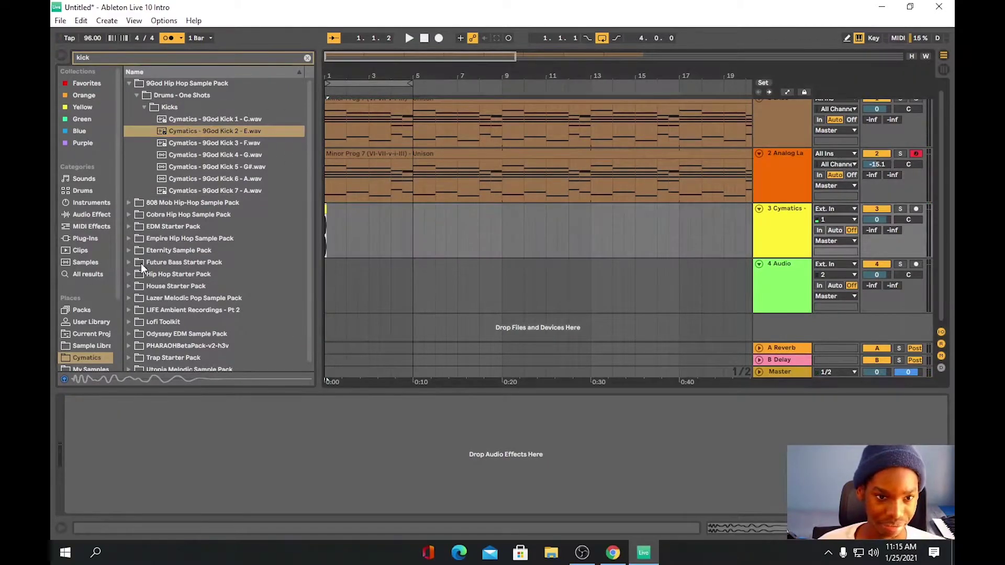
Step: Clear the kick search and open My Samples > My Sounds > Drums mp3
{"action": "left_click", "coordinate": [308, 58]}
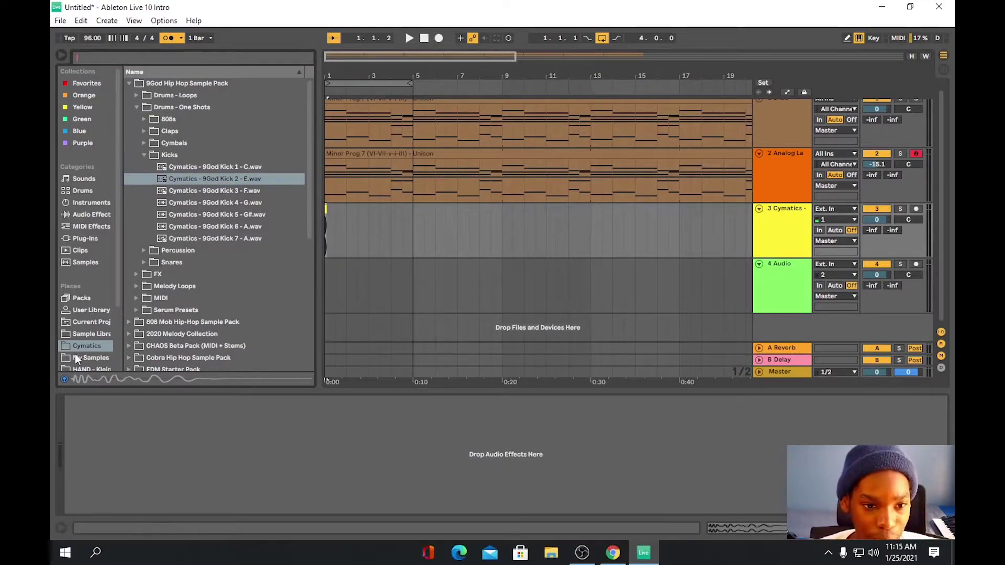
{"action": "scroll", "coordinate": [90, 340], "scroll_direction": "down", "scroll_amount": 3}
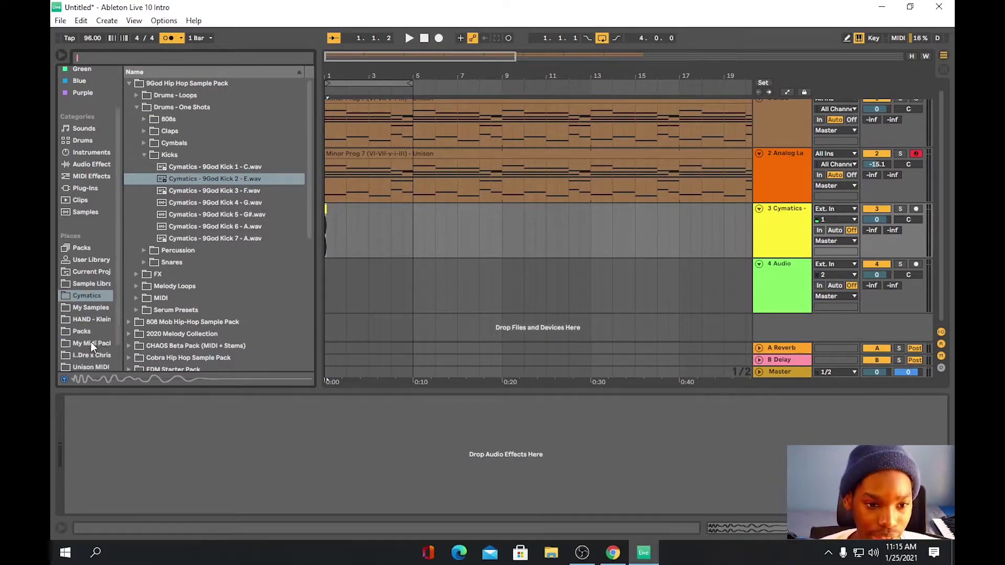
{"action": "left_click", "coordinate": [105, 307]}
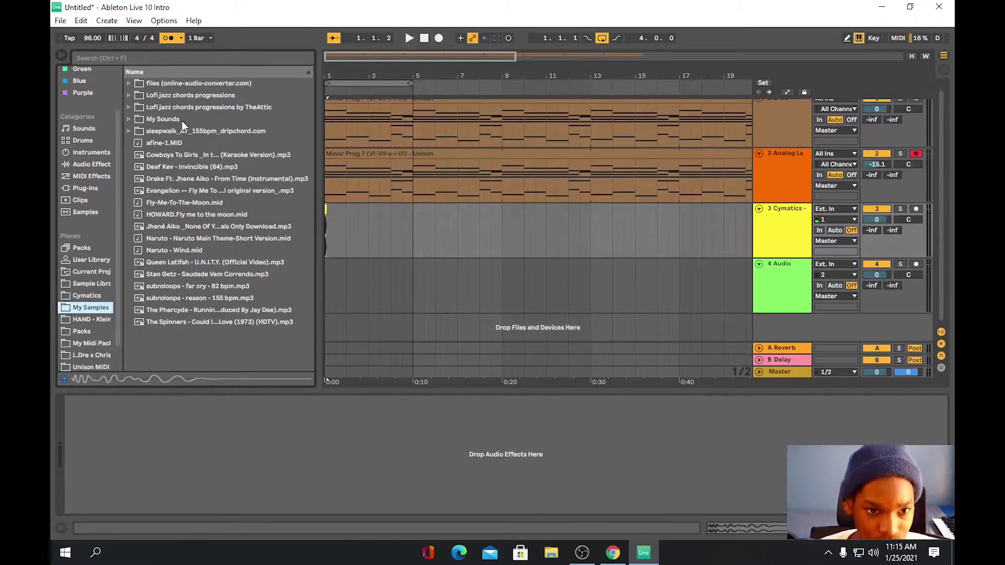
{"action": "left_click", "coordinate": [129, 119]}
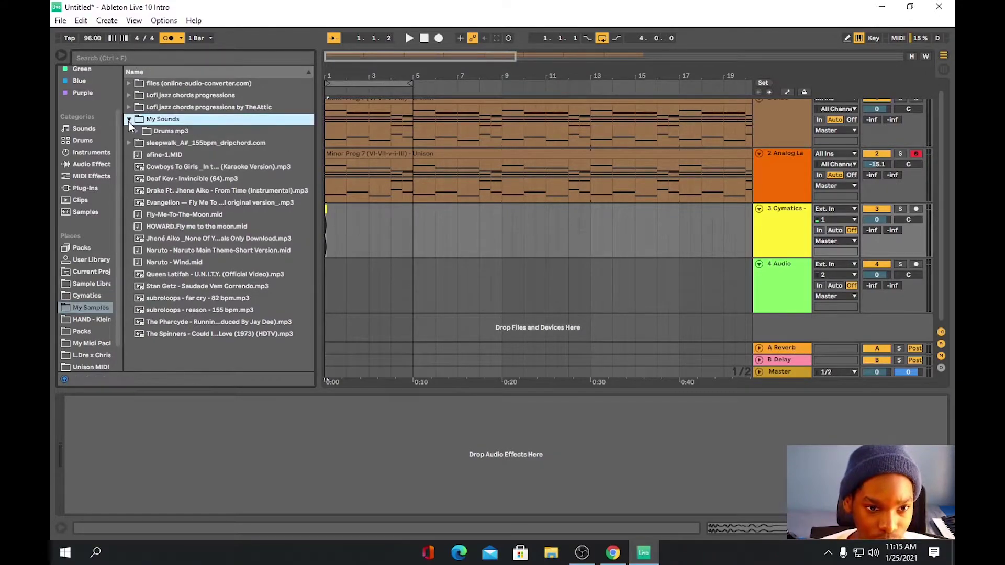
{"action": "left_click", "coordinate": [137, 131]}
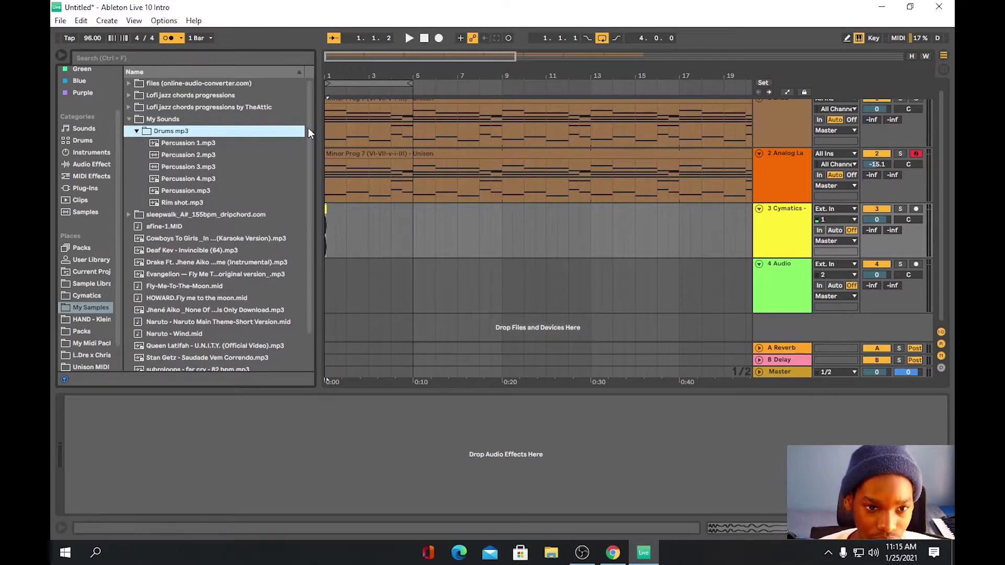
Step: Preview Percussion 1 and 3, then place Percussion 3.mp3 on track 4 at bar 1
{"action": "left_click", "coordinate": [190, 144]}
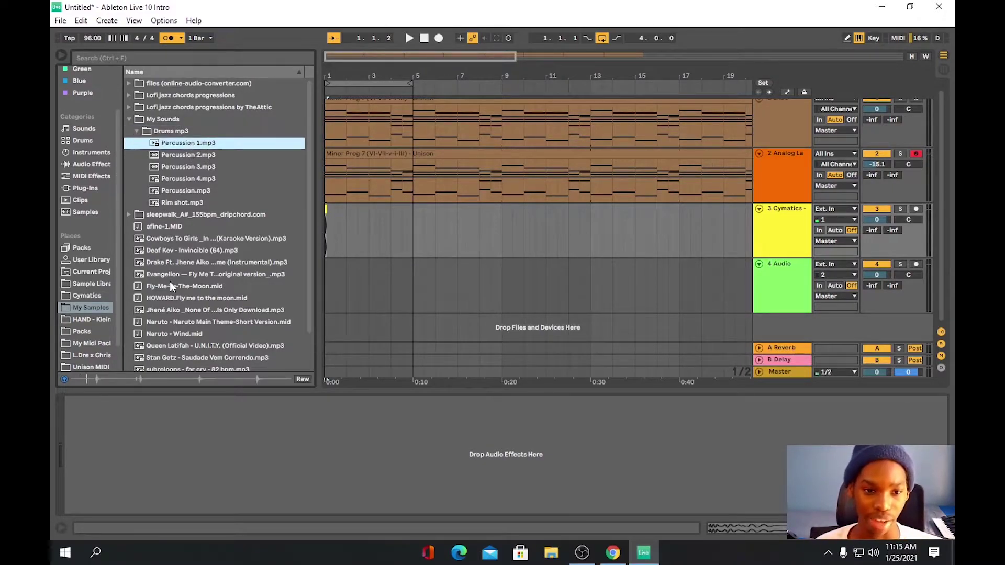
{"action": "left_click", "coordinate": [181, 165]}
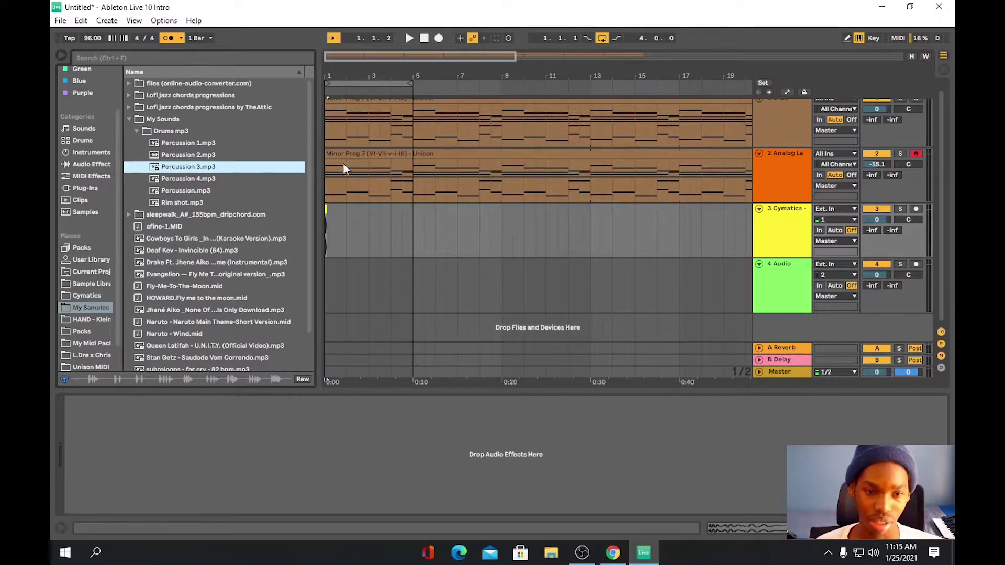
{"action": "left_click", "coordinate": [409, 37]}
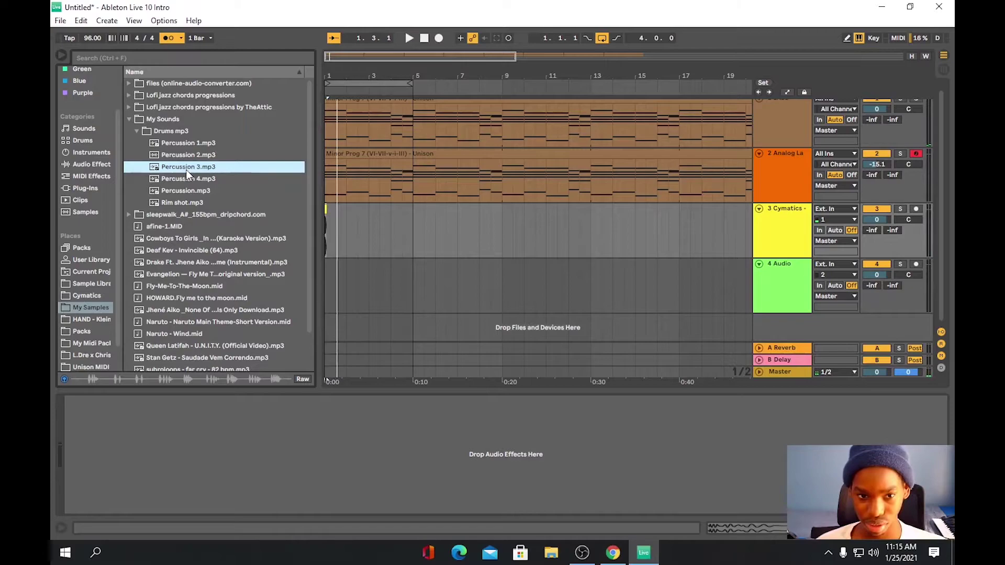
{"action": "left_click_drag", "start_coordinate": [186, 170], "coordinate": [331, 297]}
Step: Shorten the Percussion 3 clip to about one beat and hide the browser and Detail View
{"action": "scroll", "coordinate": [326, 277], "scroll_direction": "up", "scroll_amount": 5}
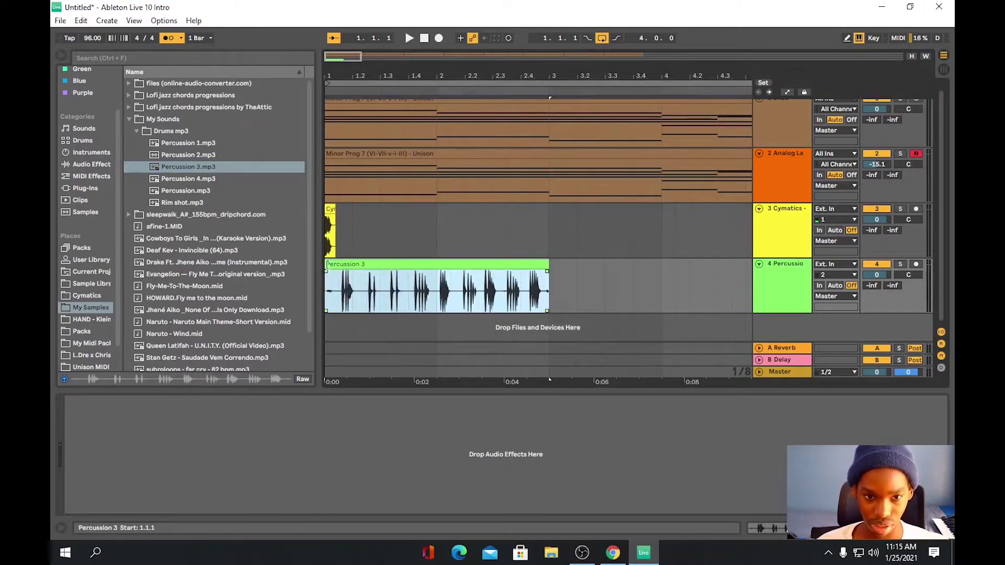
{"action": "left_click", "coordinate": [409, 38]}
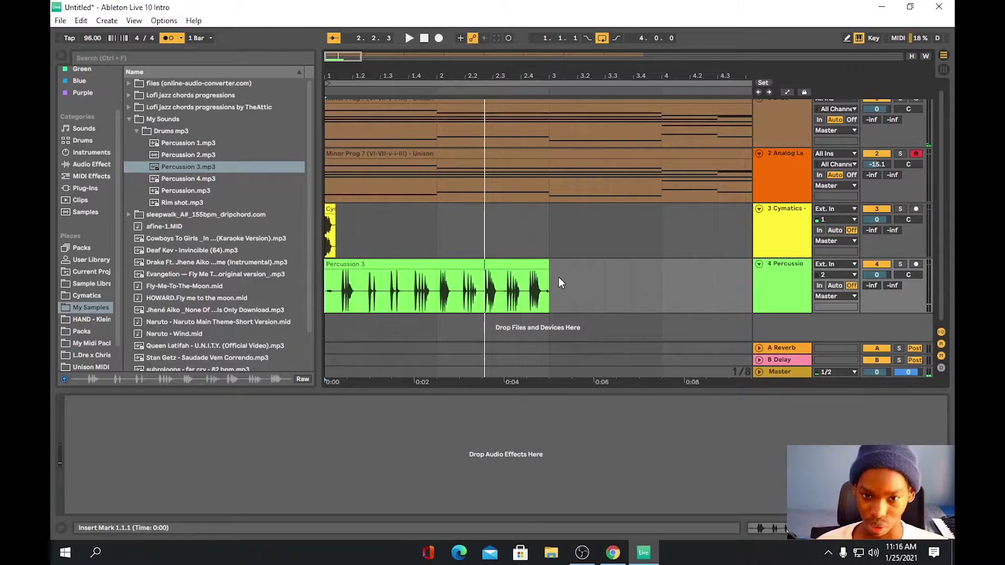
{"action": "left_click_drag", "start_coordinate": [549, 285], "coordinate": [358, 292]}
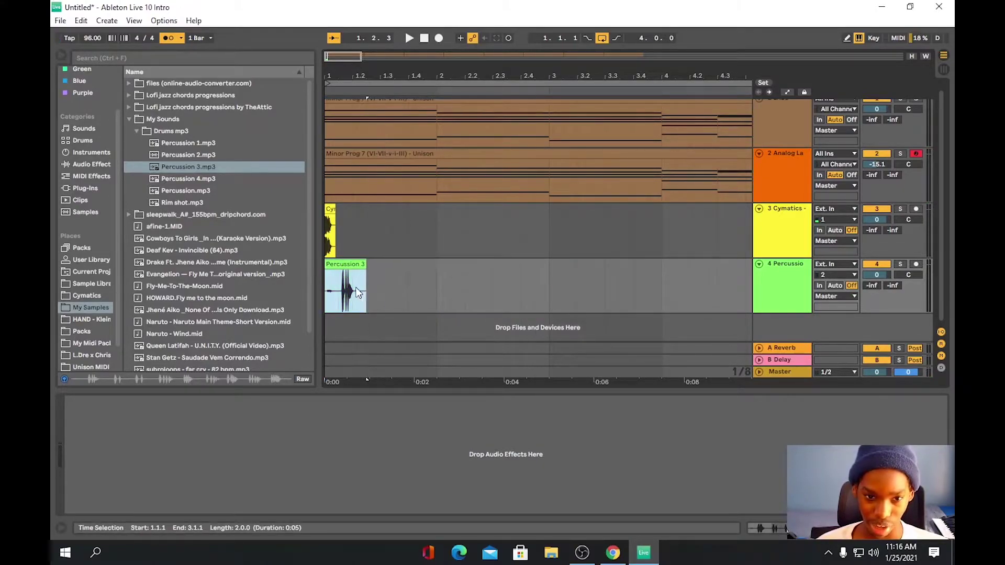
{"action": "key", "text": "minus"}
{"action": "key", "text": "minus"}
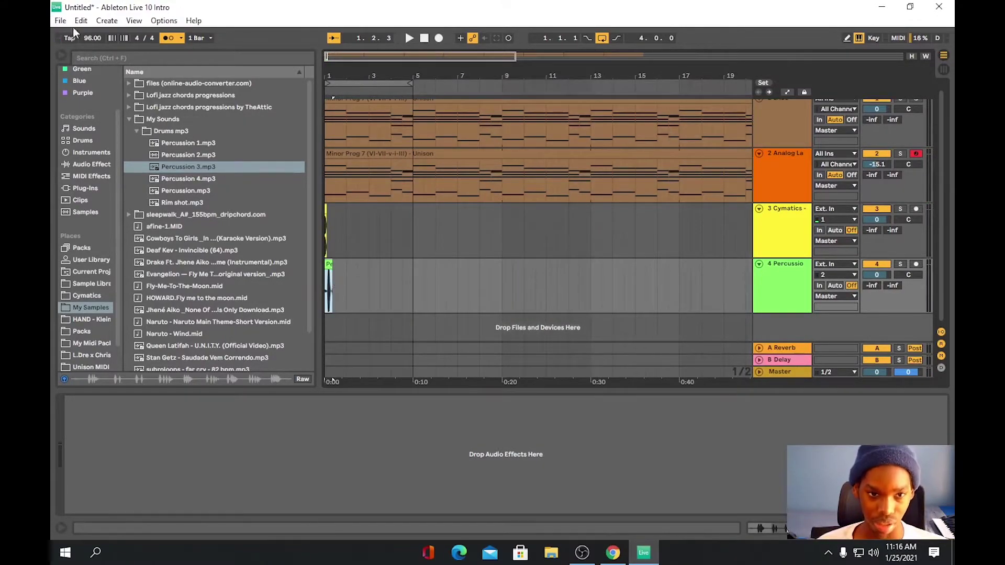
{"action": "left_click", "coordinate": [61, 56]}
{"action": "key", "text": "ctrl+alt+l"}
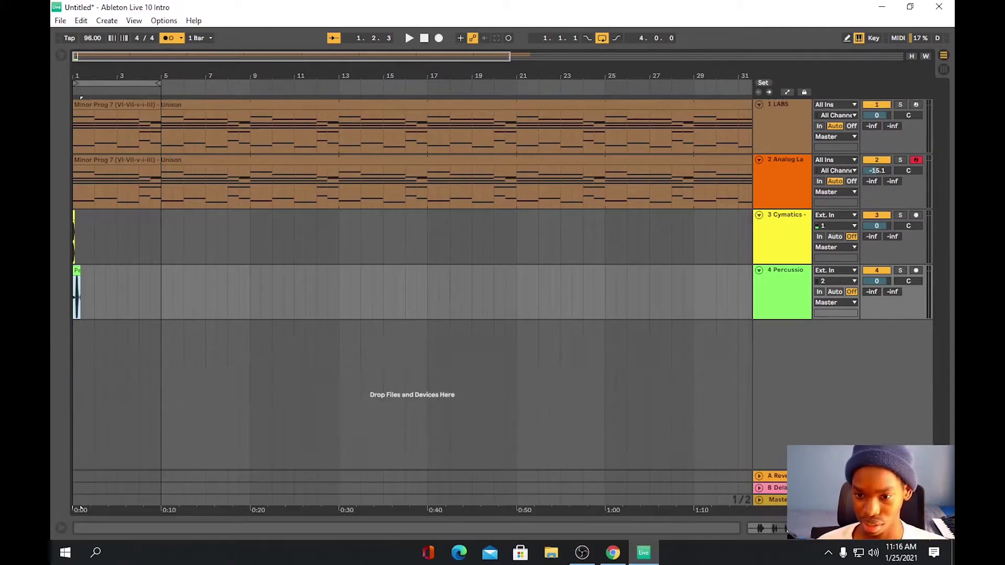
{"action": "key", "text": "plus"}
{"action": "key", "text": "plus"}
{"action": "key", "text": "plus"}
Step: Trim the Percussion 3 clip to its first hit and move it to start at 1.2
{"action": "left_click_drag", "start_coordinate": [74, 292], "coordinate": [166, 285]}
{"action": "key", "text": "plus"}
{"action": "key", "text": "plus"}
{"action": "key", "text": "plus"}
{"action": "key", "text": "plus"}
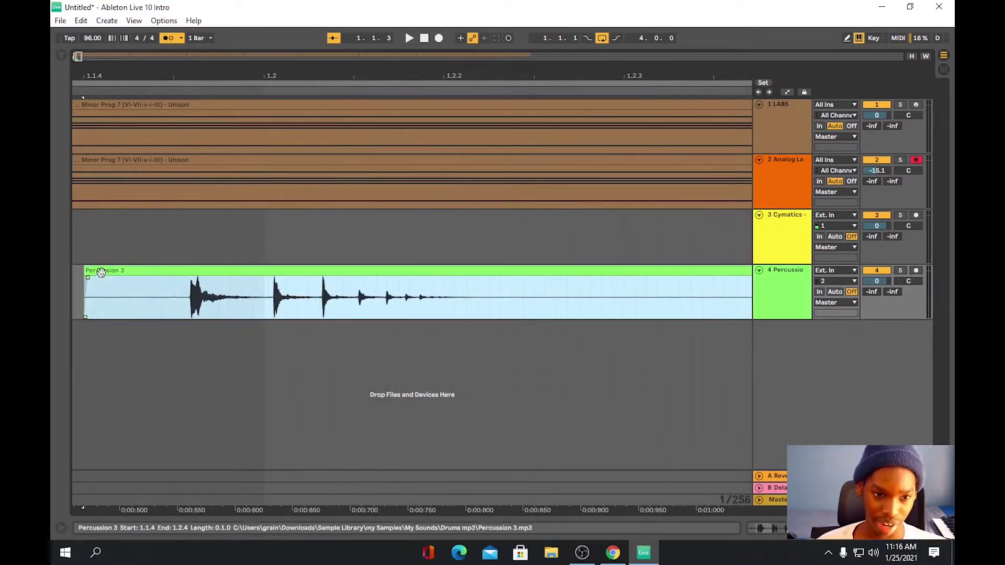
{"action": "left_click_drag", "start_coordinate": [87, 270], "coordinate": [184, 269]}
{"action": "key", "text": "minus"}
{"action": "key", "text": "minus"}
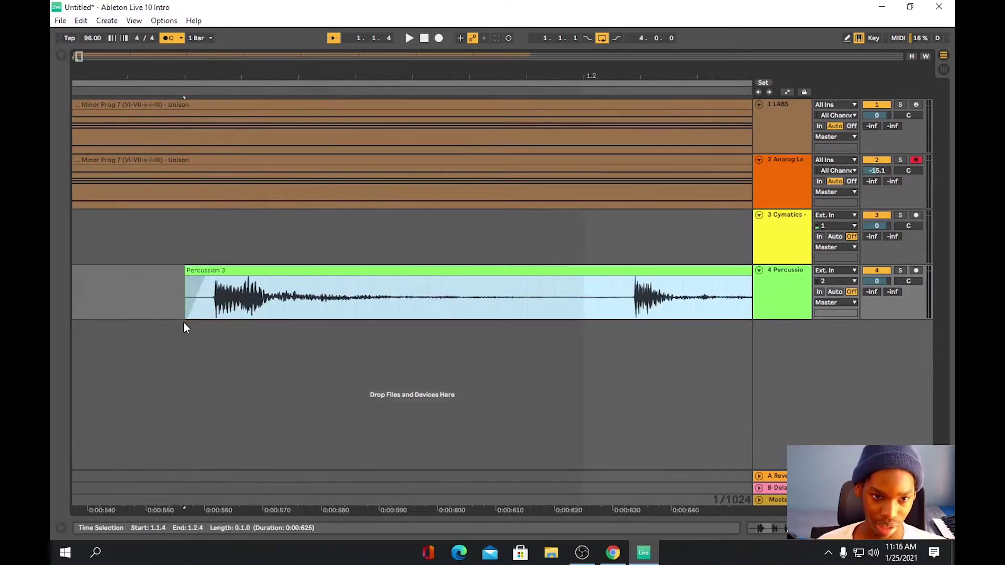
{"action": "key", "text": "minus"}
{"action": "left_click_drag", "start_coordinate": [236, 298], "coordinate": [251, 298]}
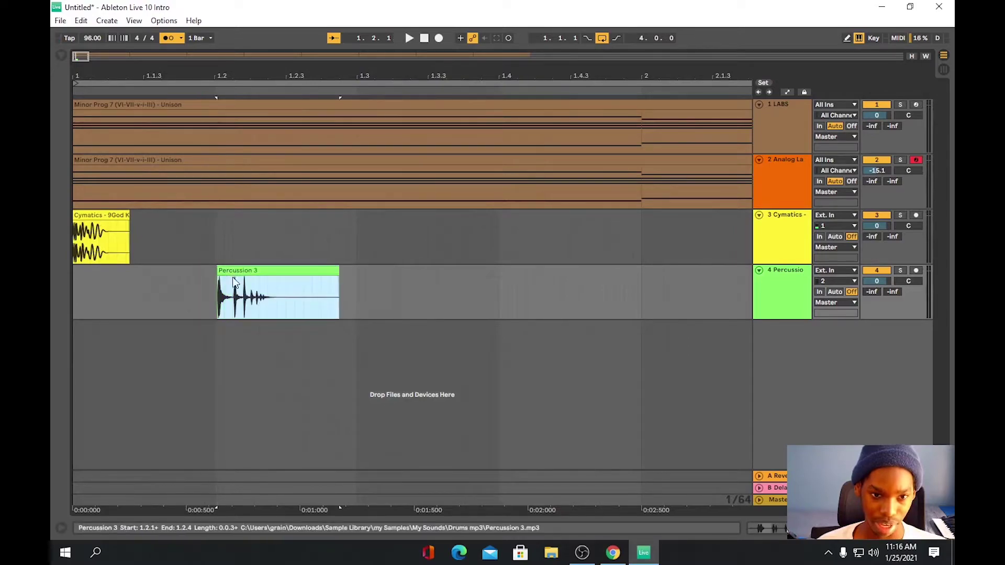
{"action": "key", "text": "space"}
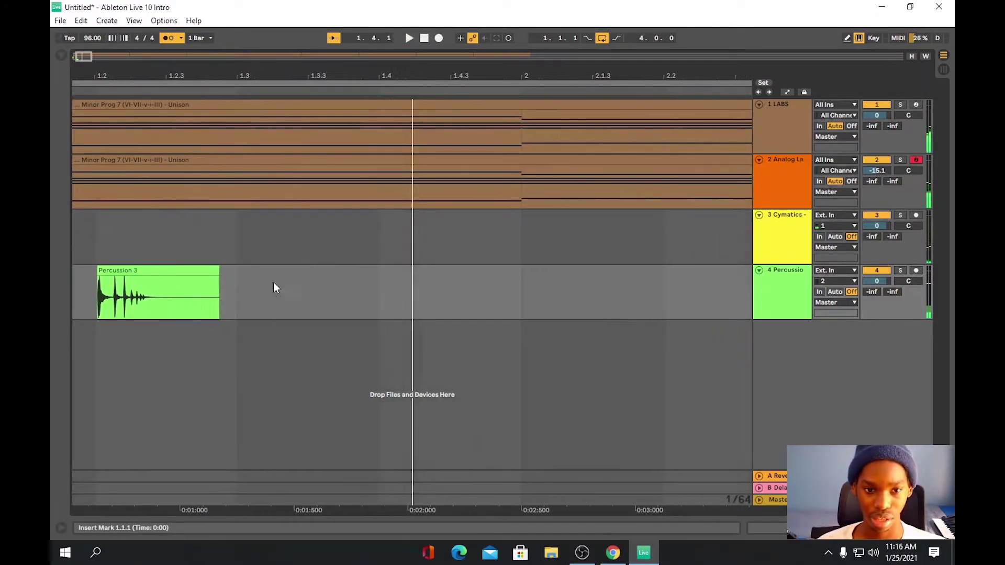
Step: Duplicate the Percussion 3 clip and nudge the copy to 1.3.4, then play both hits
{"action": "left_click", "coordinate": [126, 265]}
{"action": "key", "text": "space"}
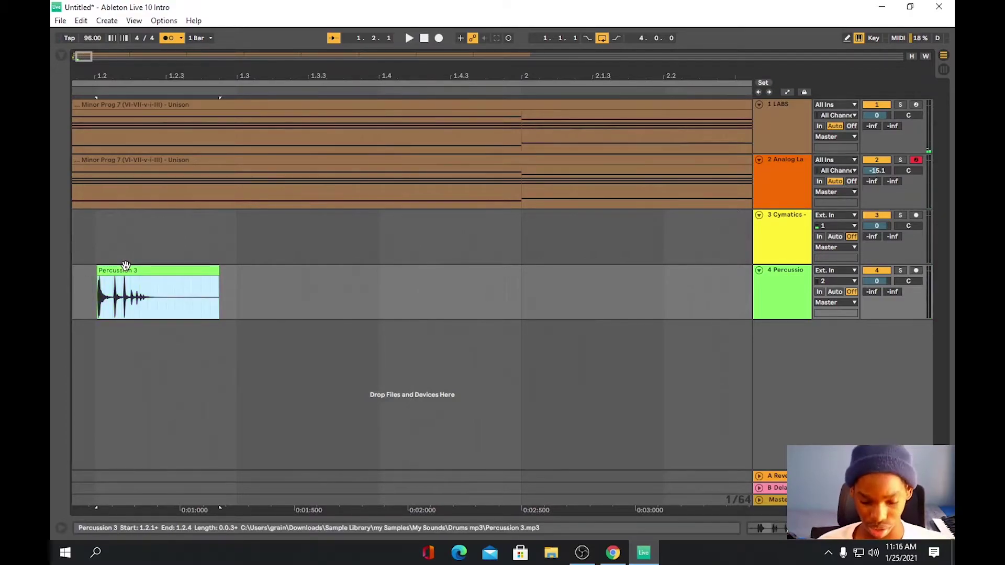
{"action": "key", "text": "ctrl+d"}
{"action": "key", "text": "Right"}
{"action": "key", "text": "Right"}
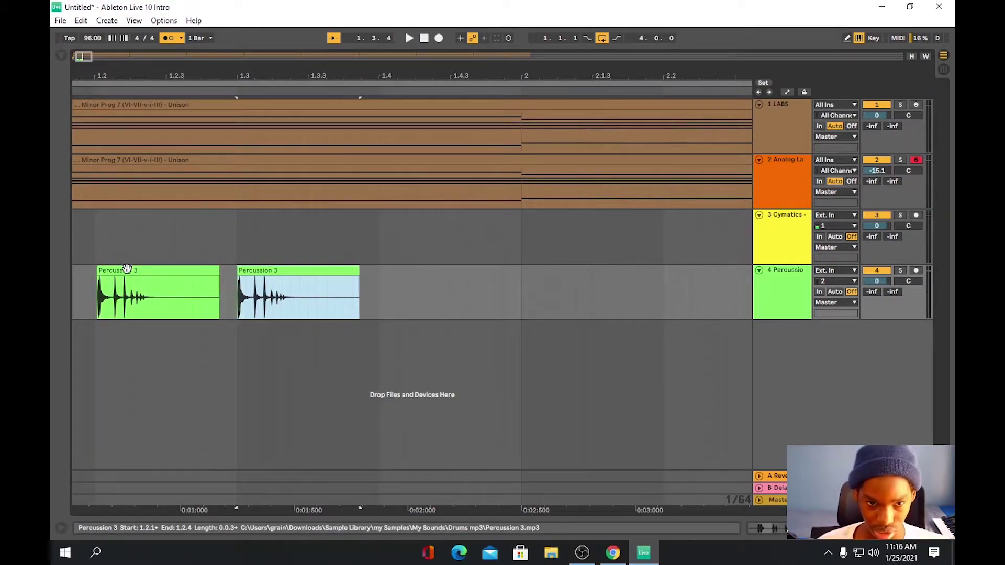
{"action": "left_click", "coordinate": [408, 38]}
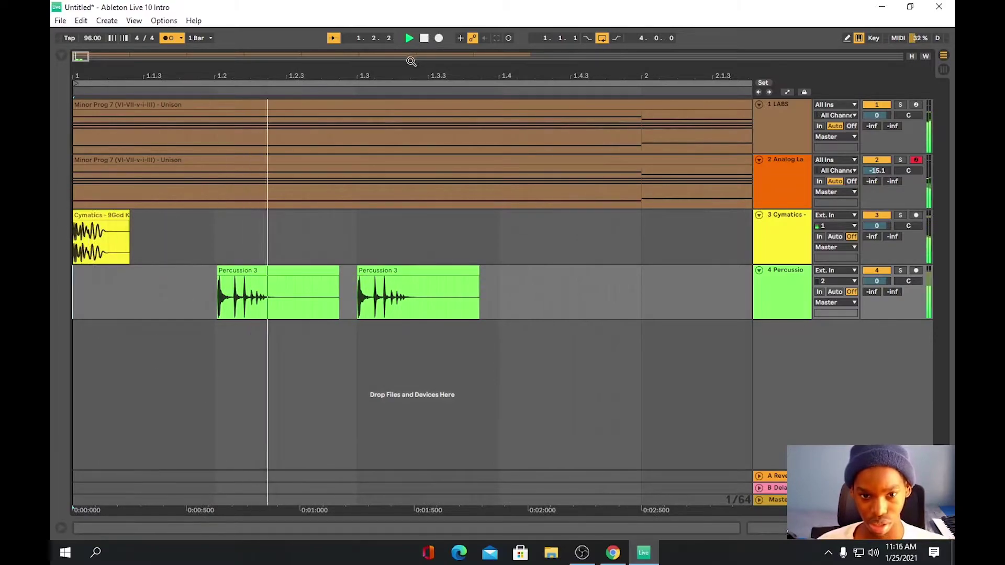
{"action": "key", "text": "minus"}
{"action": "key", "text": "minus"}
{"action": "key", "text": "minus"}
{"action": "key", "text": "minus"}
{"action": "key", "text": "minus"}
{"action": "key", "text": "minus"}
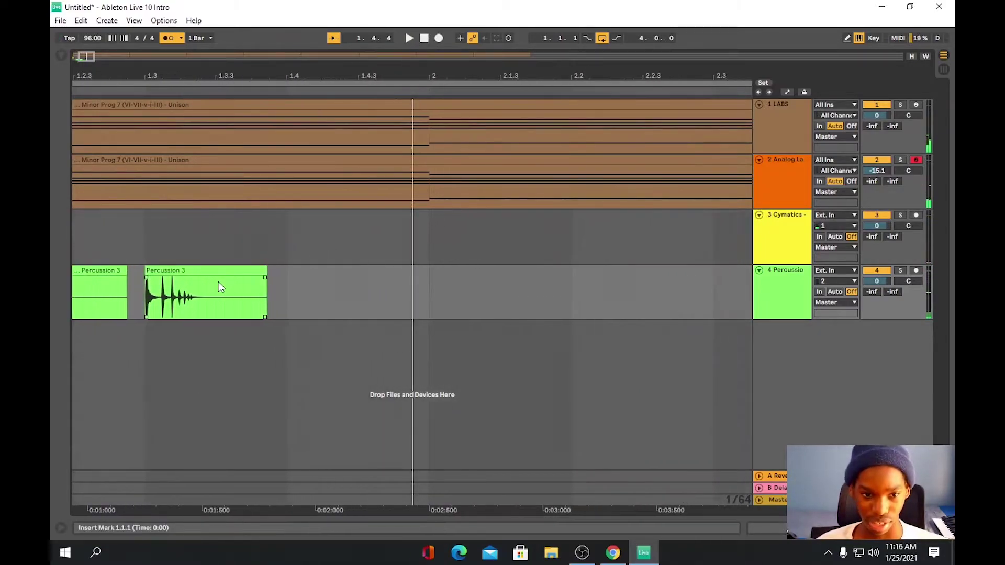
{"action": "key", "text": "space"}
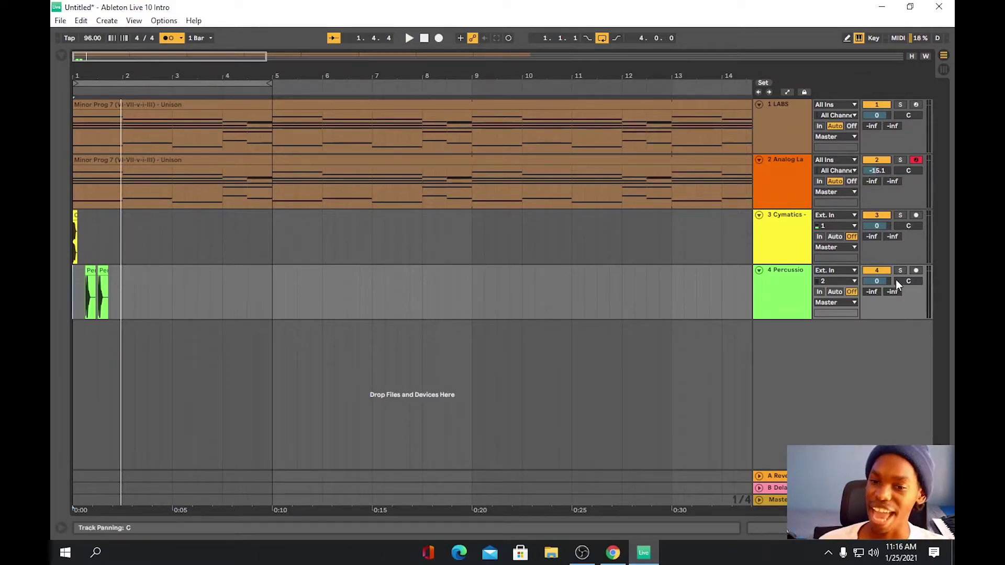
Step: Add a new audio track and place the Percussion 4.mp3 sample on track 5
{"action": "right_click", "coordinate": [798, 342]}
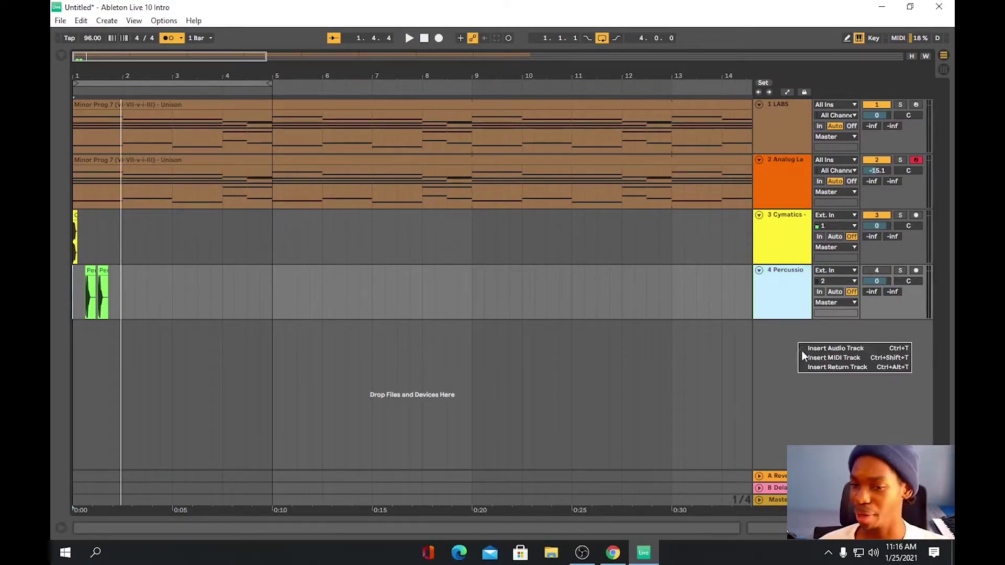
{"action": "left_click", "coordinate": [822, 347]}
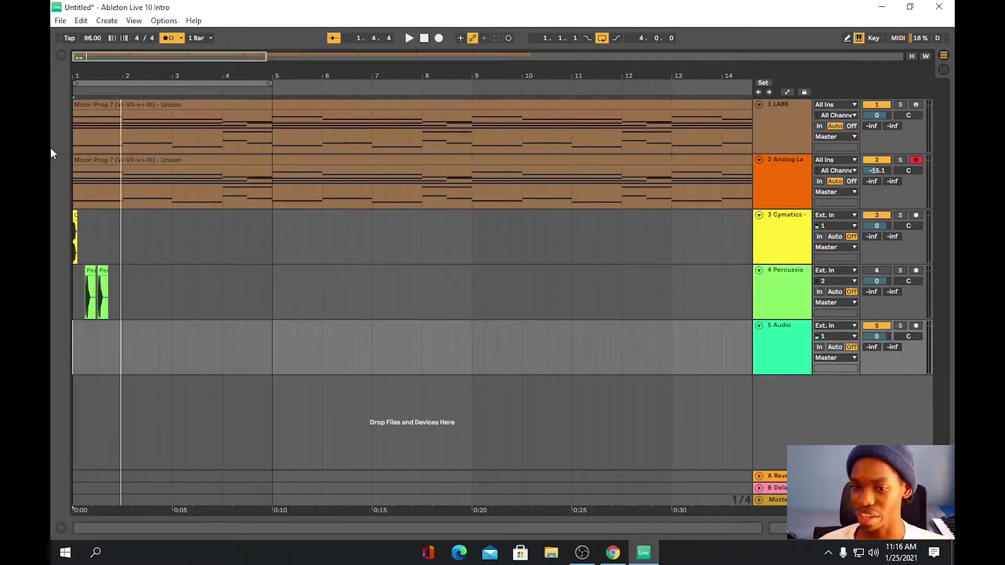
{"action": "left_click", "coordinate": [59, 53]}
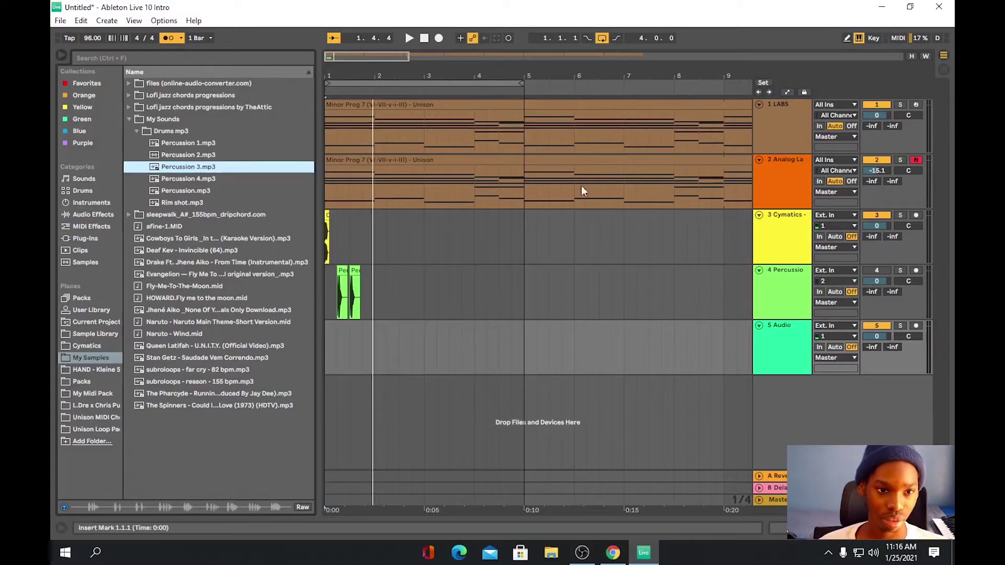
{"action": "left_click", "coordinate": [200, 180]}
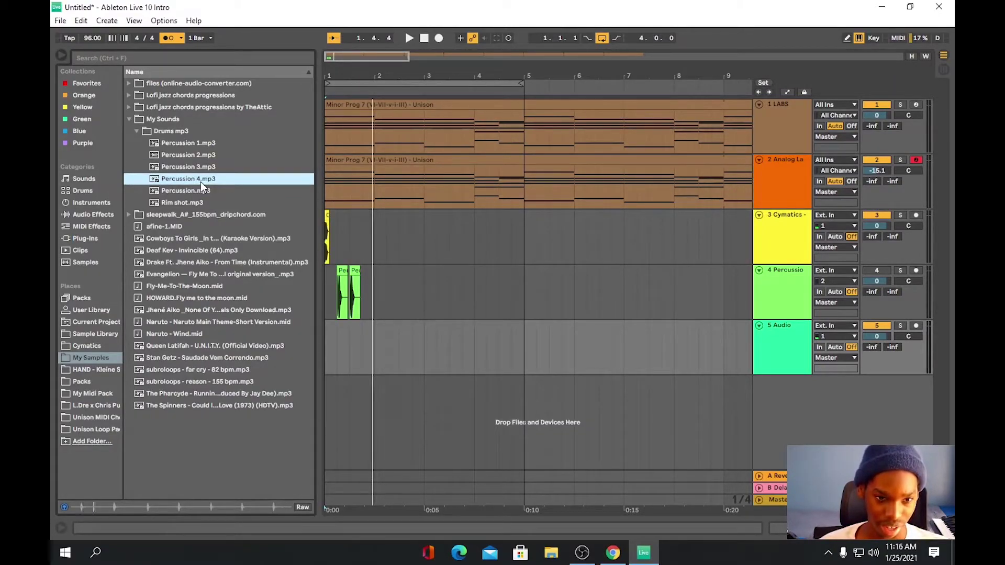
{"action": "left_click_drag", "start_coordinate": [200, 181], "coordinate": [339, 350]}
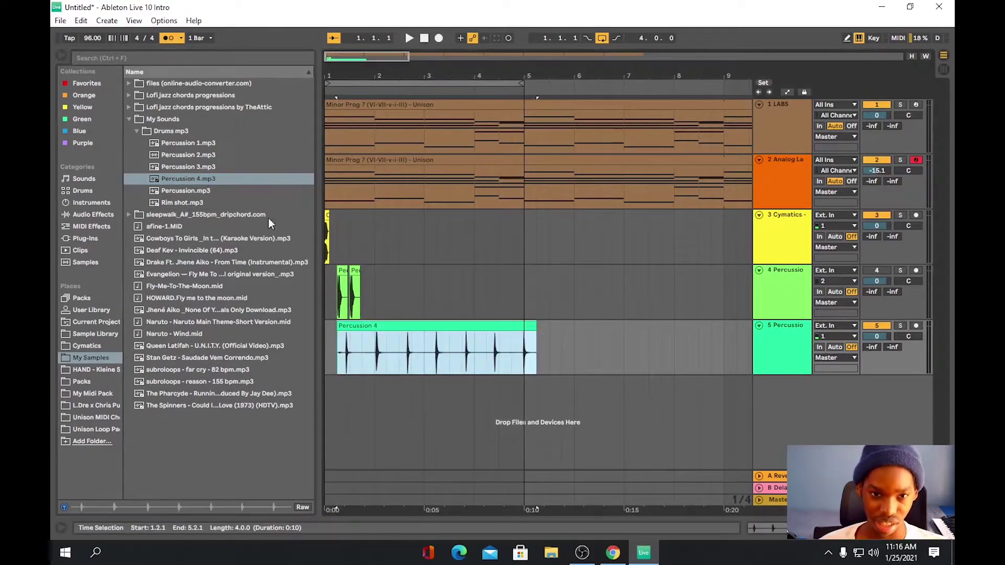
{"action": "left_click", "coordinate": [62, 56]}
Step: Play the arrangement and trim the Percussion 4 clip to half a bar, 1.2.1 to 1.4.1
{"action": "key", "text": "space"}
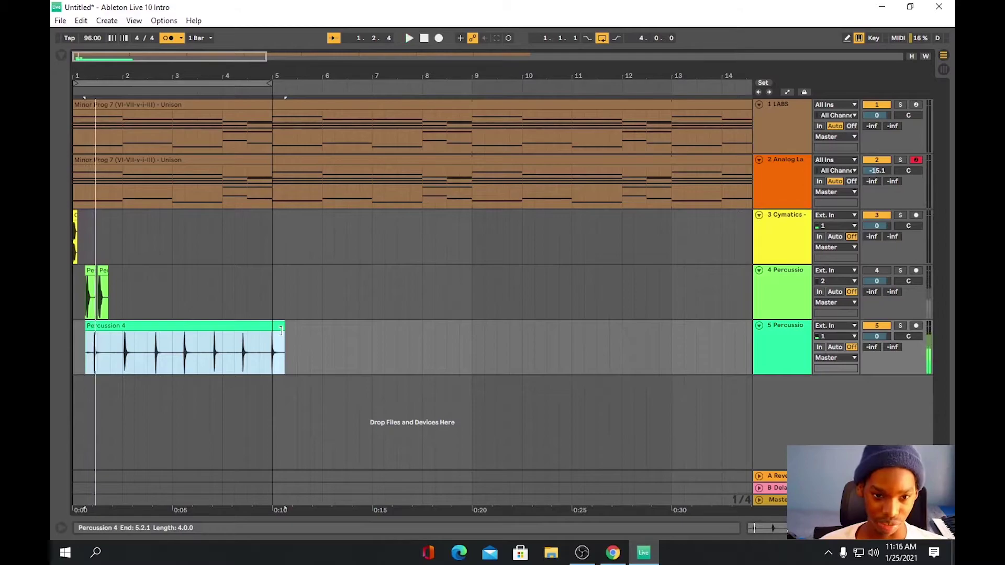
{"action": "left_click_drag", "start_coordinate": [281, 329], "coordinate": [114, 351]}
{"action": "scroll", "coordinate": [102, 348], "scroll_direction": "up", "scroll_amount": 5}
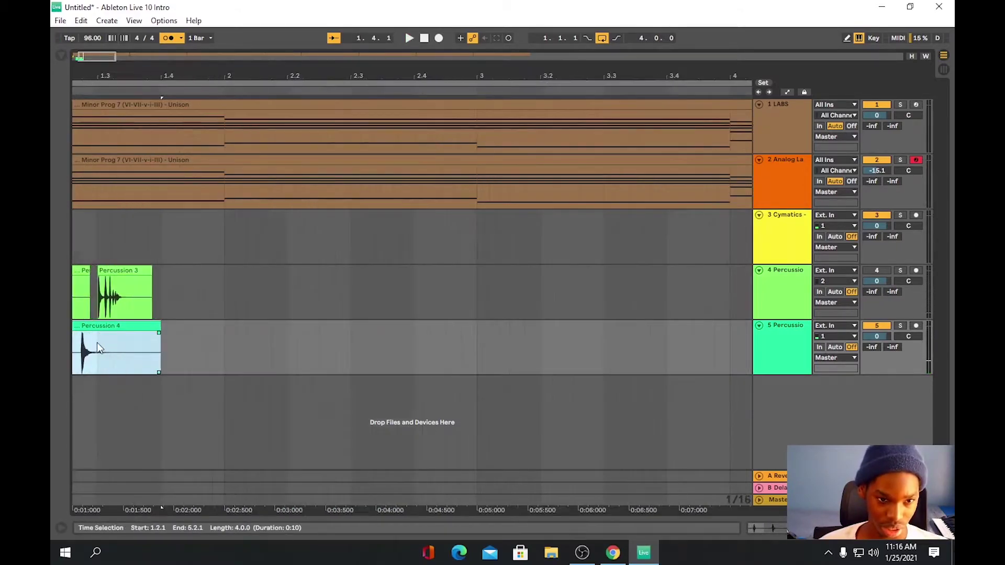
{"action": "scroll", "coordinate": [99, 350], "scroll_direction": "down", "scroll_amount": 4}
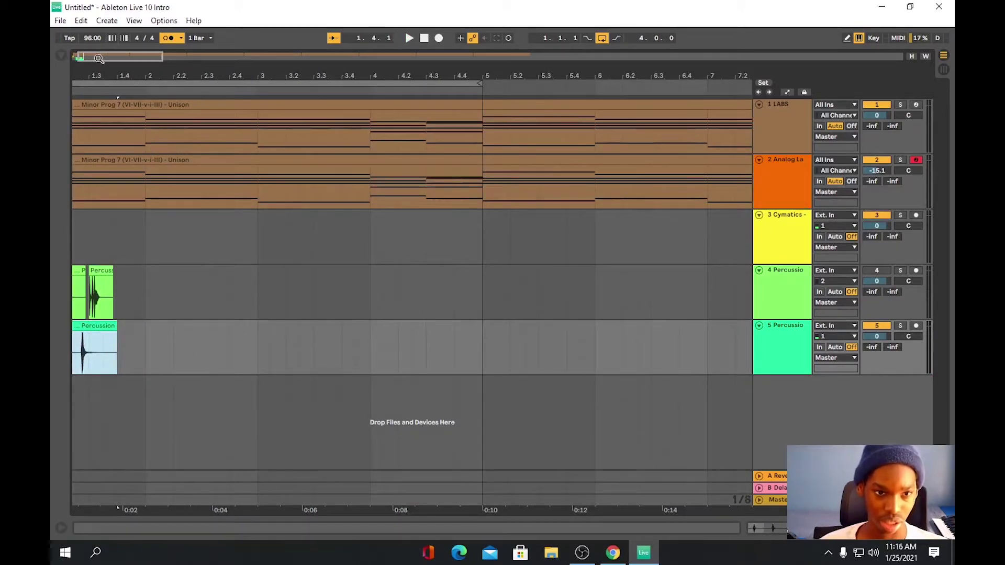
{"action": "scroll", "coordinate": [102, 359], "scroll_direction": "up", "scroll_amount": 2}
{"action": "left_click", "coordinate": [102, 359]}
{"action": "scroll", "coordinate": [104, 338], "scroll_direction": "up", "scroll_amount": 5}
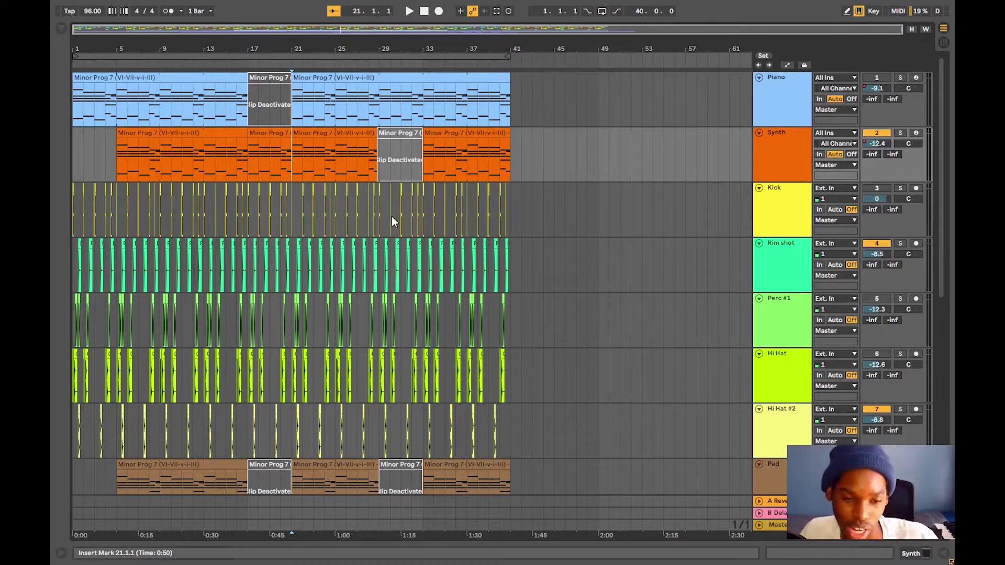
Step: Solo the Synth track and start playback to hear it alone
{"action": "scroll", "coordinate": [402, 202], "scroll_direction": "down", "scroll_amount": 2}
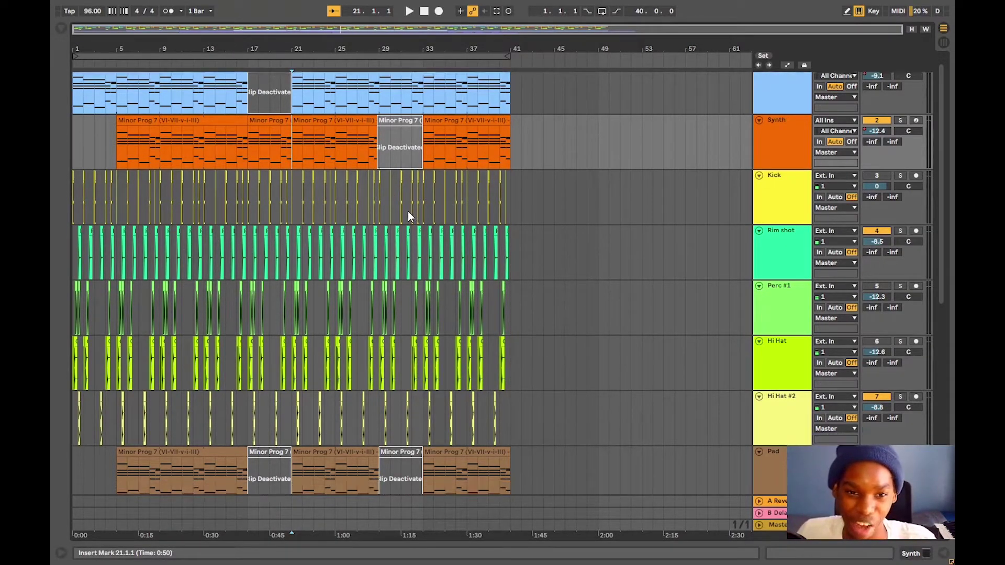
{"action": "scroll", "coordinate": [579, 176], "scroll_direction": "up", "scroll_amount": 2}
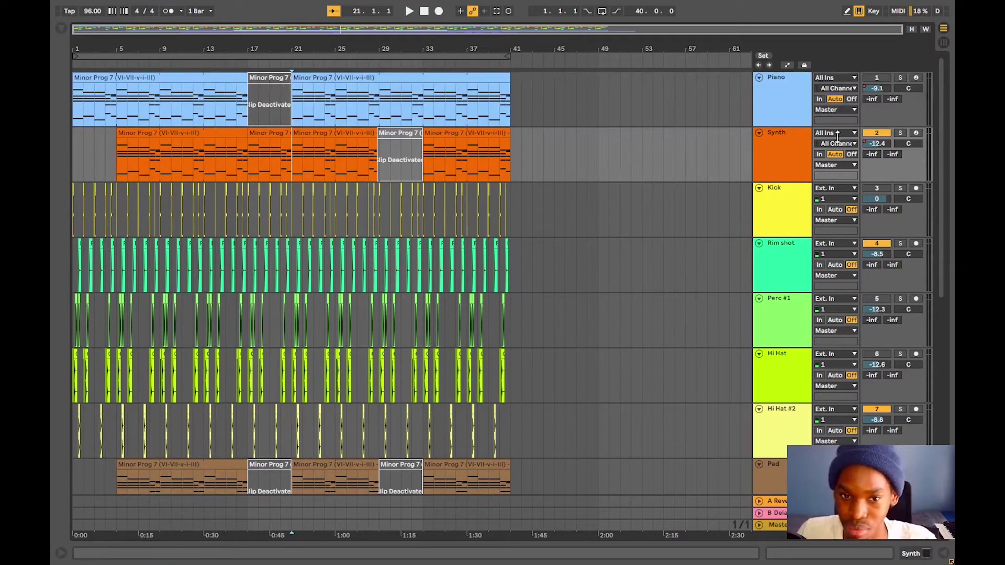
{"action": "left_click", "coordinate": [899, 133]}
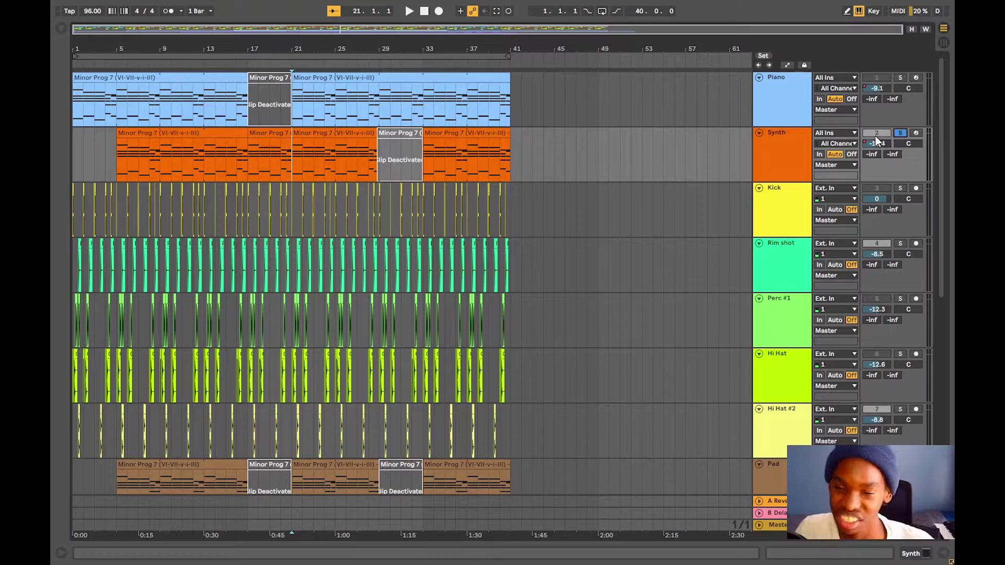
{"action": "key", "text": "space"}
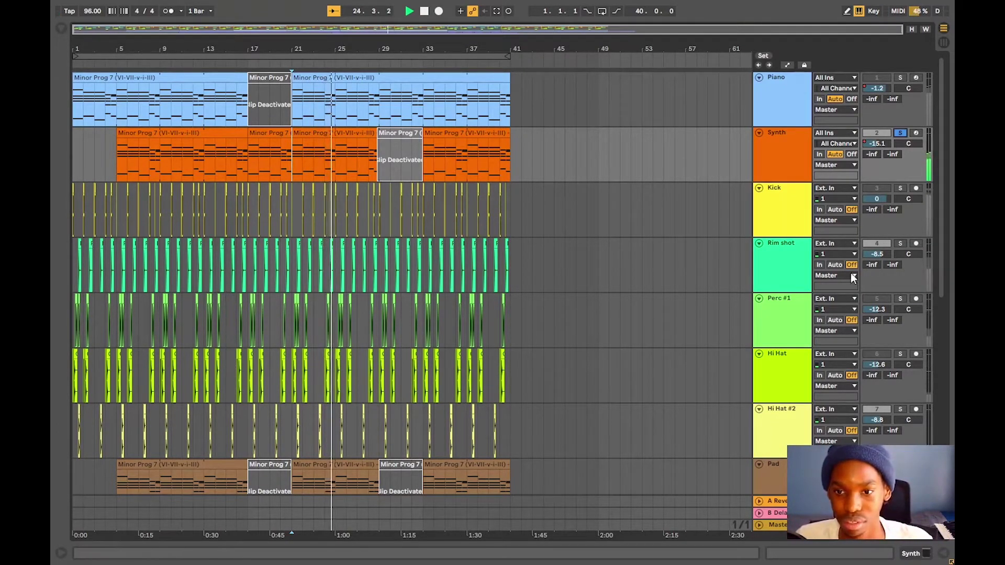
Step: Solo the Rim shot track and play it alone, then stop
{"action": "scroll", "coordinate": [844, 211], "scroll_direction": "down", "scroll_amount": 2}
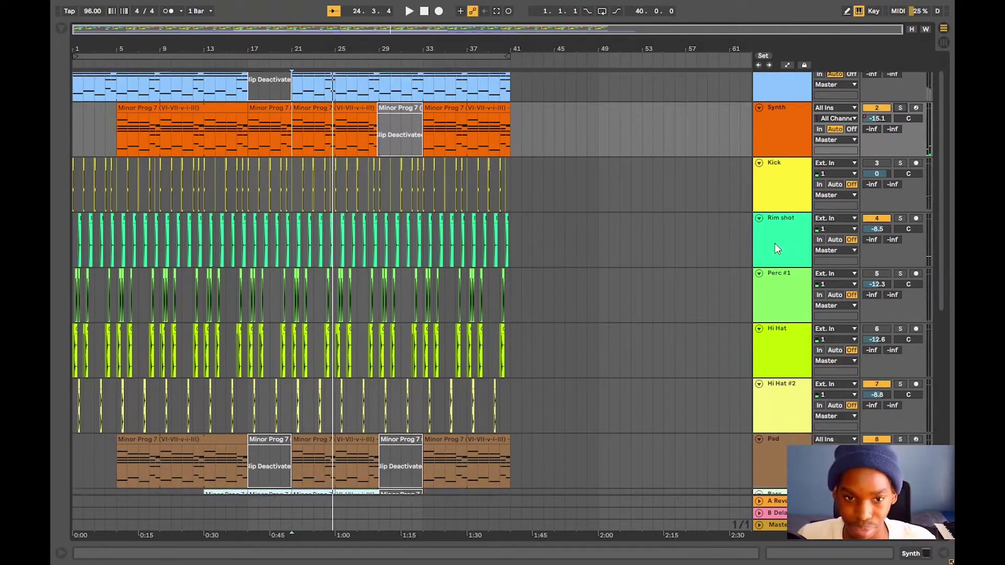
{"action": "left_click", "coordinate": [901, 205]}
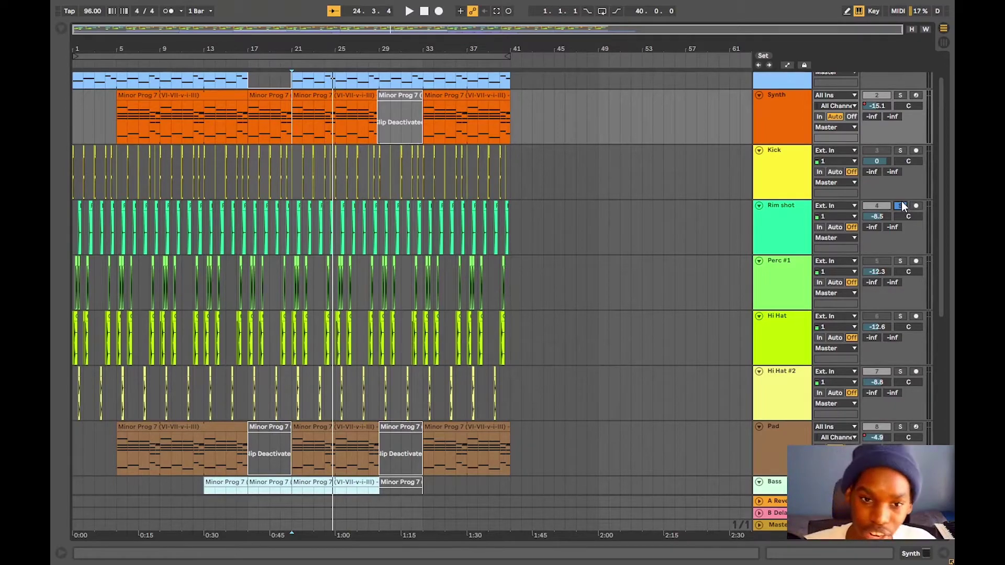
{"action": "scroll", "coordinate": [249, 190], "scroll_direction": "up", "scroll_amount": 3}
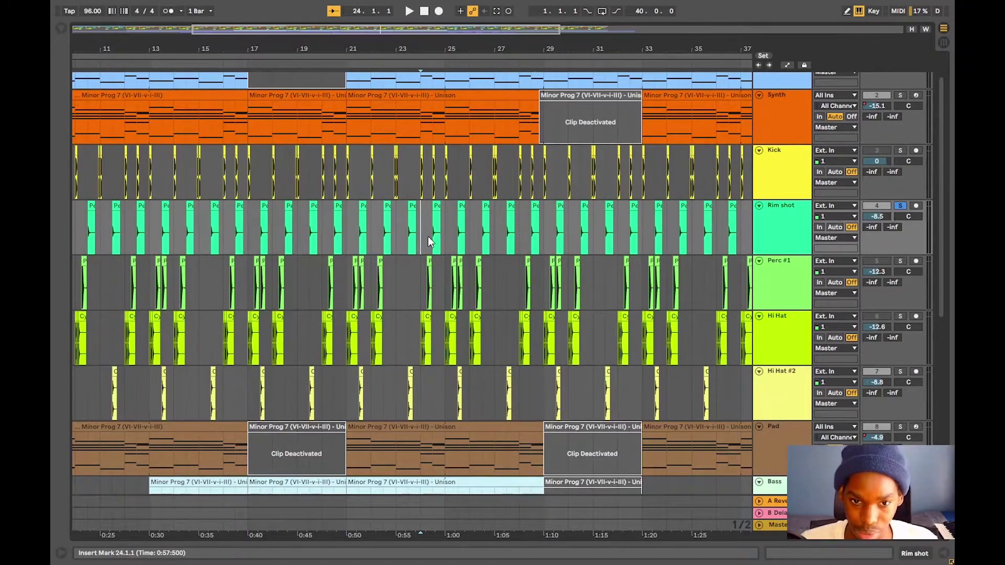
{"action": "key", "text": "space"}
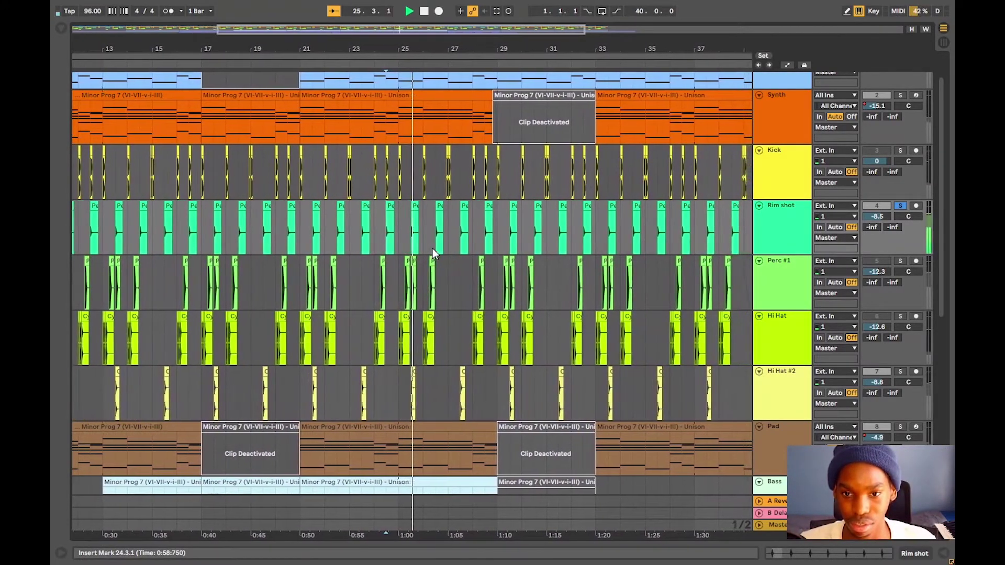
{"action": "key", "text": "space"}
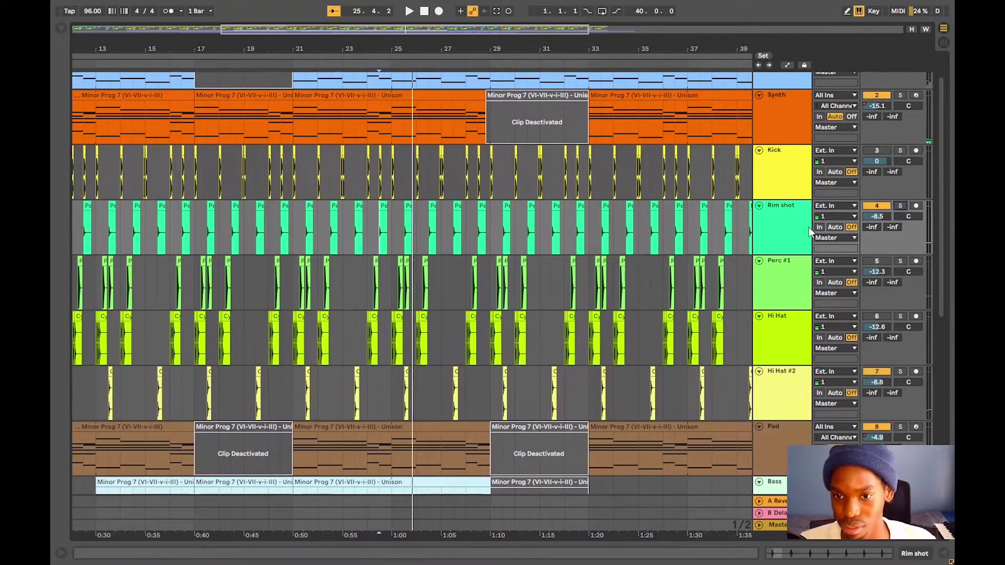
Step: Solo Hi Hat #2 and play it from bar 27, then stop
{"action": "scroll", "coordinate": [810, 230], "scroll_direction": "down", "scroll_amount": 5}
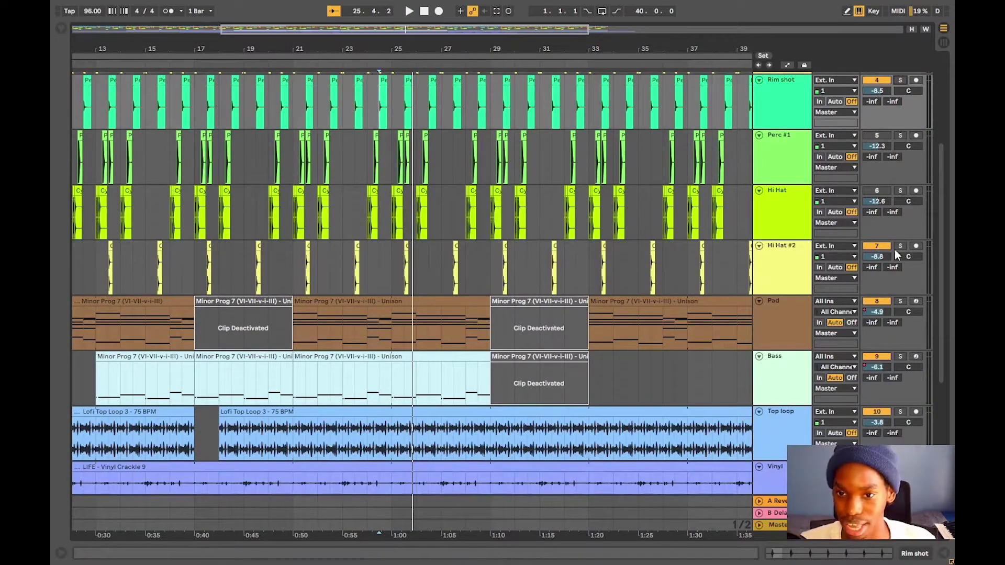
{"action": "left_click", "coordinate": [900, 246]}
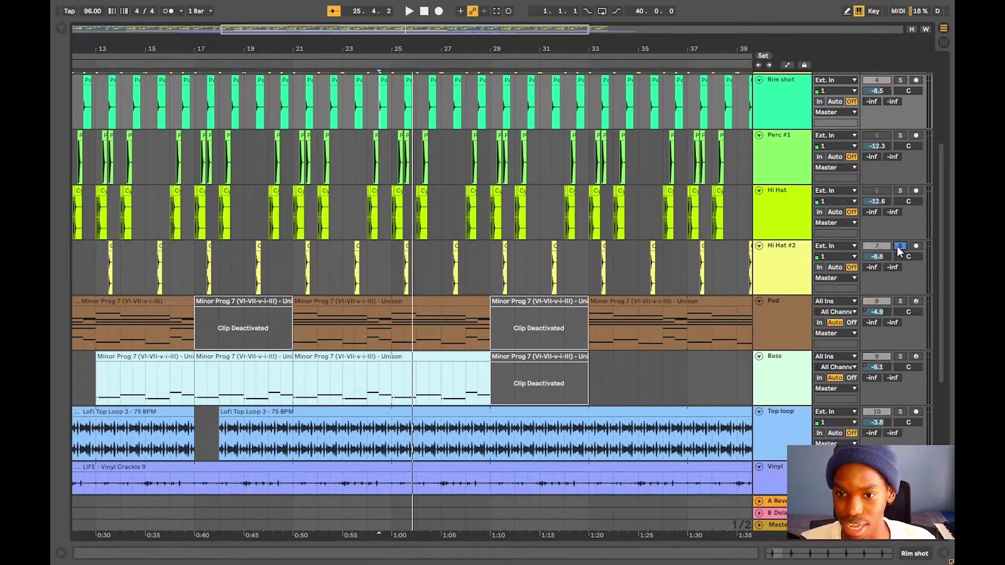
{"action": "left_click", "coordinate": [454, 269]}
{"action": "key", "text": "space"}
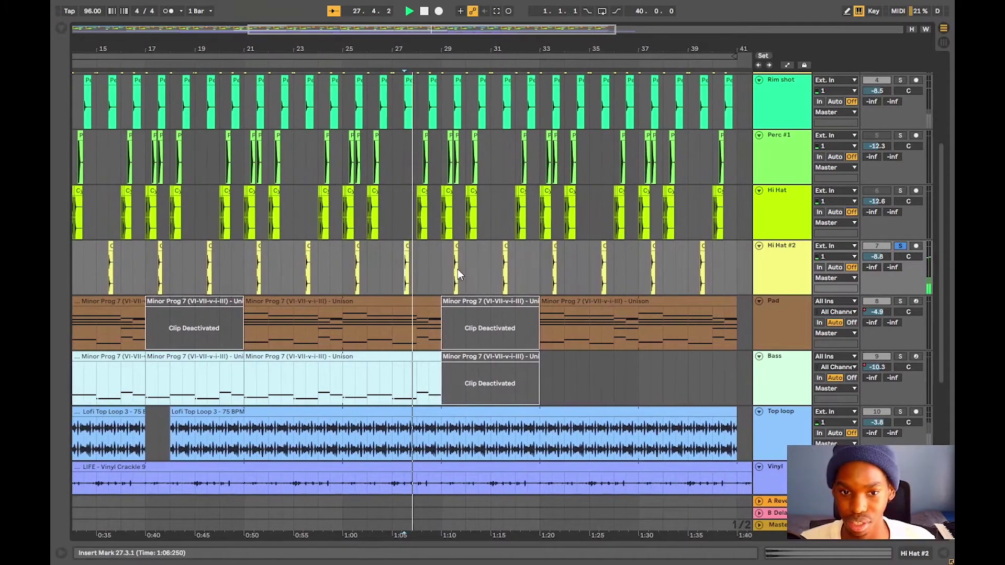
{"action": "scroll", "coordinate": [508, 256], "scroll_direction": "down", "scroll_amount": 2}
{"action": "key", "text": "space"}
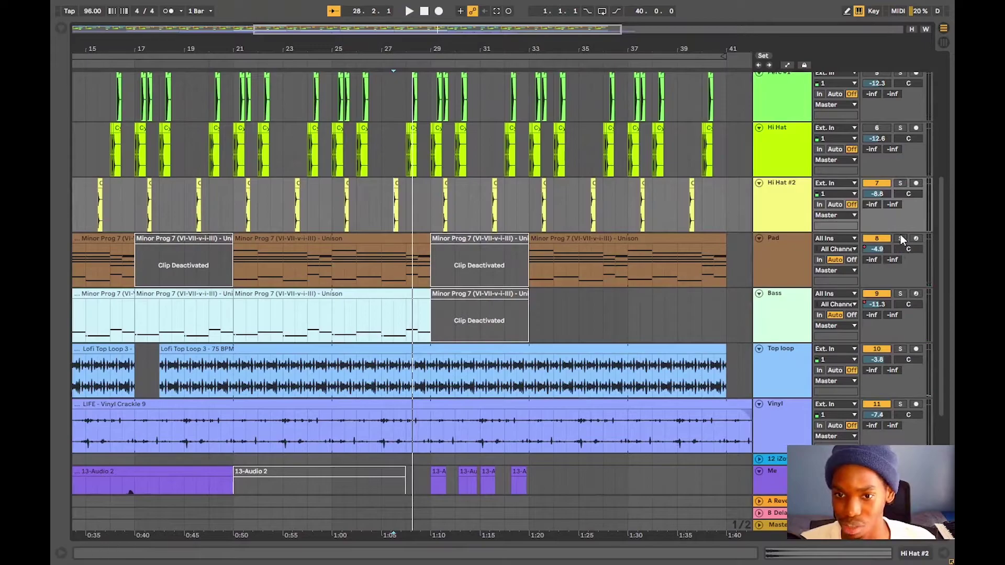
Step: Play the soloed Pad from bar 25
{"action": "left_click", "coordinate": [350, 270]}
{"action": "key", "text": "space"}
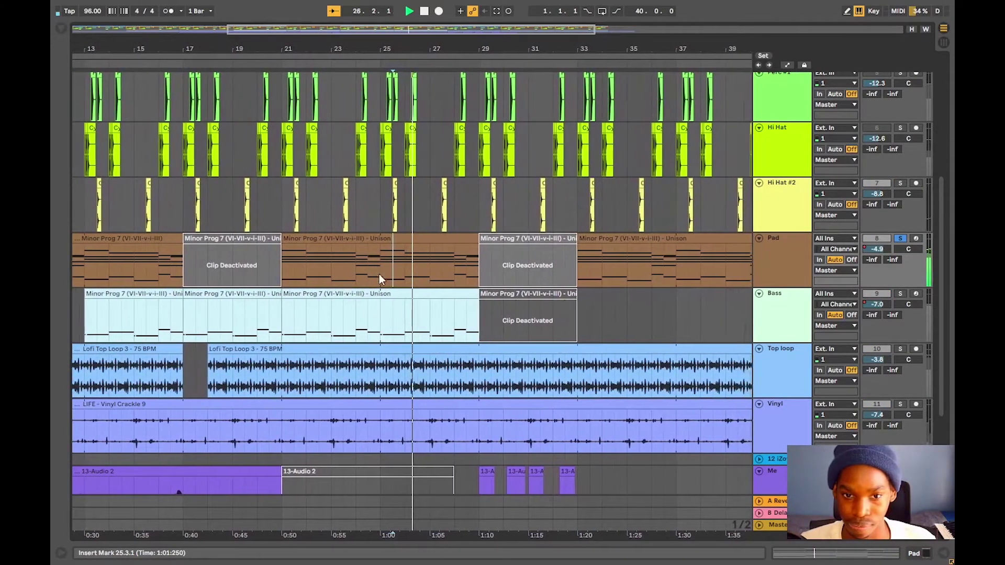
{"action": "scroll", "coordinate": [401, 242], "scroll_direction": "down", "scroll_amount": 2}
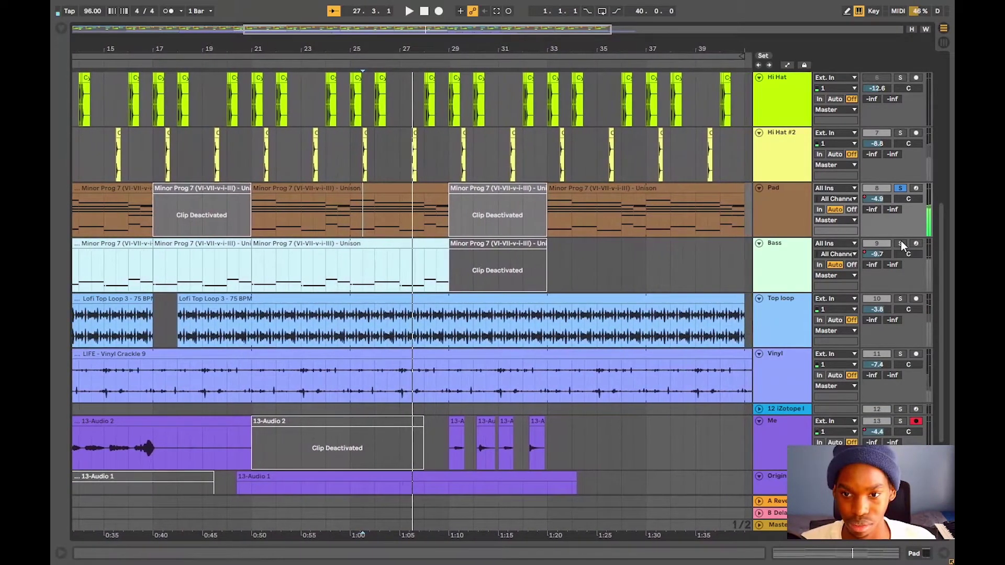
Step: Solo the Bass track instead and play it from bar 13
{"action": "left_click", "coordinate": [900, 244]}
{"action": "key", "text": "minus"}
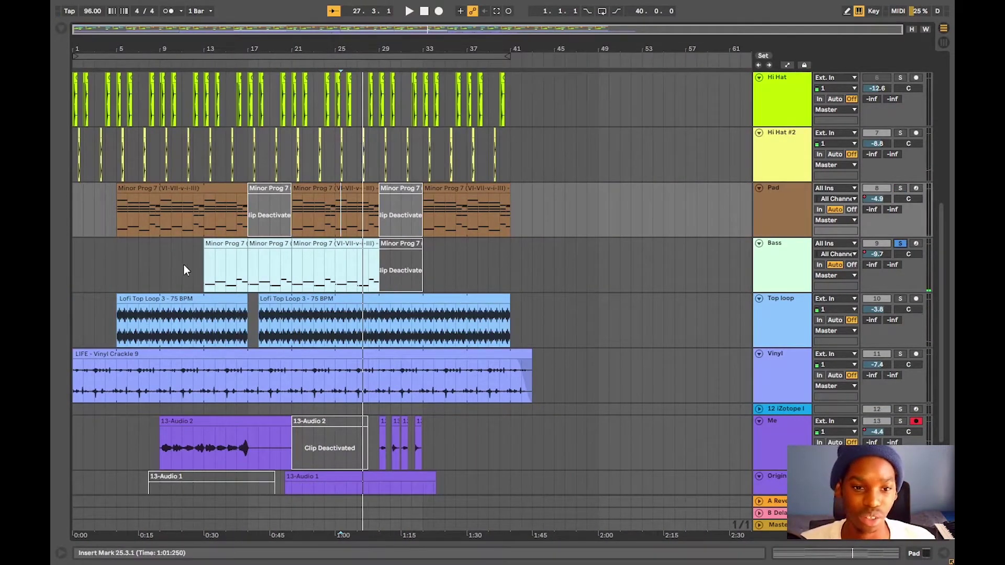
{"action": "left_click", "coordinate": [203, 279]}
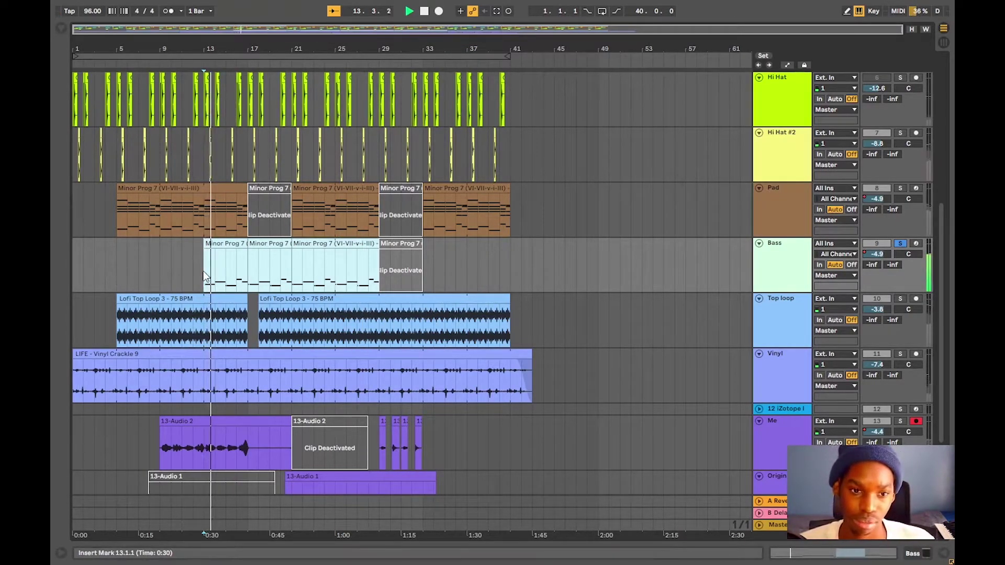
{"action": "key", "text": "plus"}
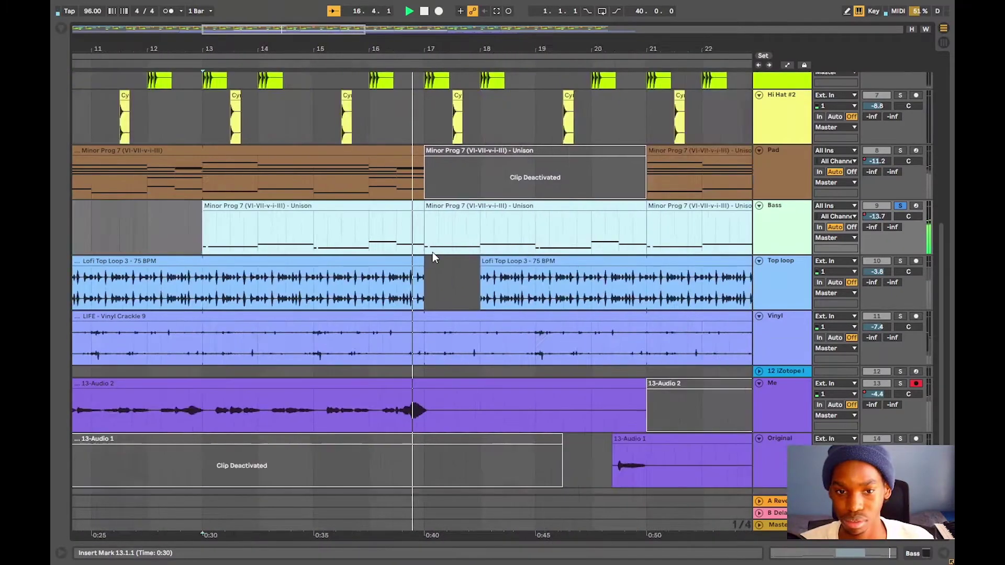
{"action": "key", "text": "minus"}
{"action": "key", "text": "minus"}
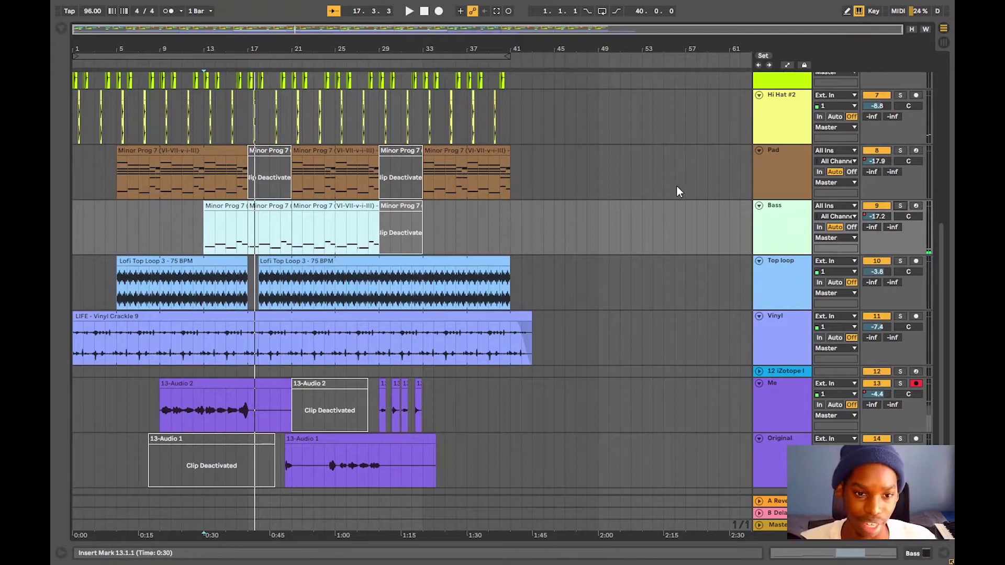
Step: Solo Top loop and play it from bar 5
{"action": "left_click", "coordinate": [900, 262]}
{"action": "left_click", "coordinate": [122, 291]}
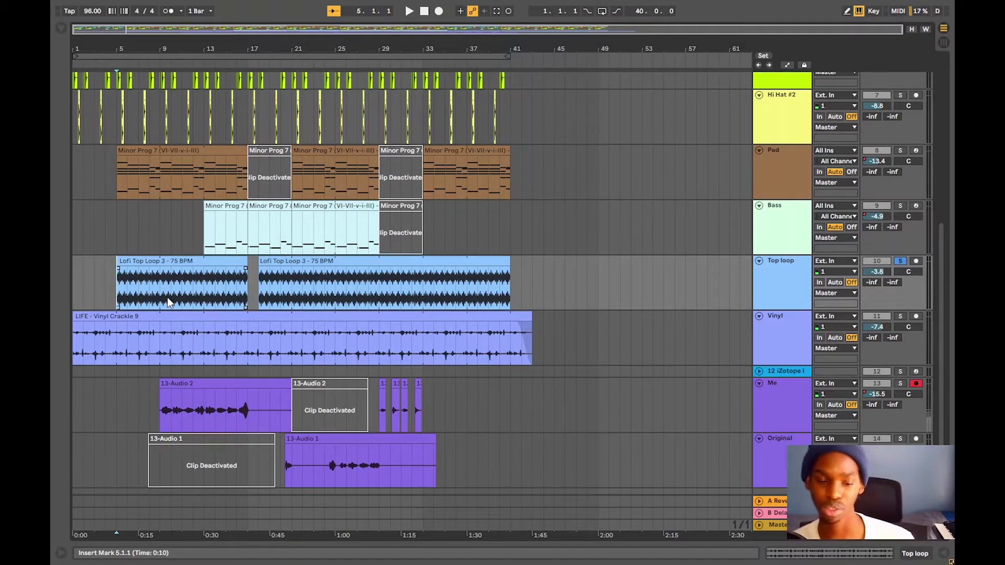
{"action": "key", "text": "space"}
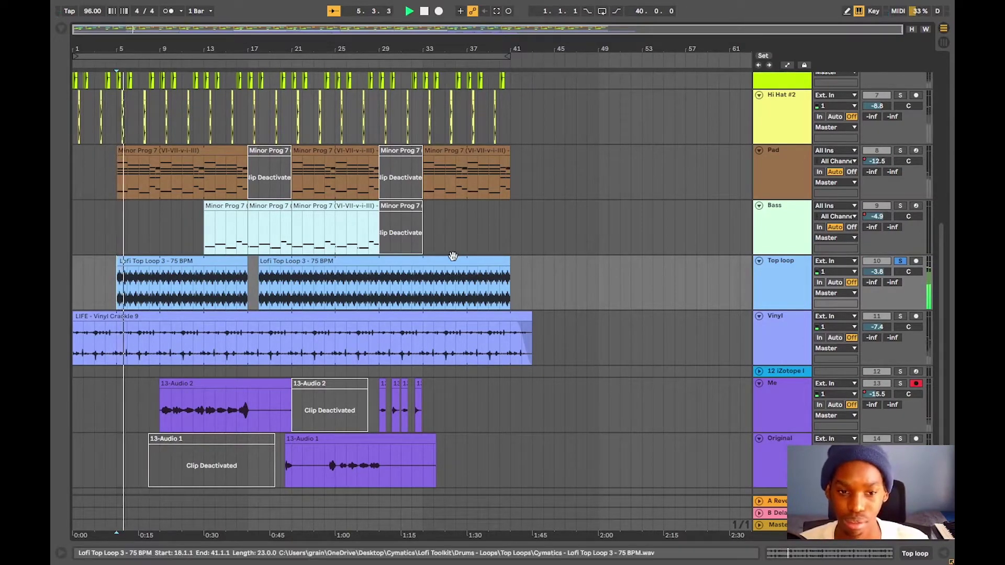
Step: Switch the solo from Top loop to Vinyl and replay from bar 5
{"action": "left_click", "coordinate": [903, 261]}
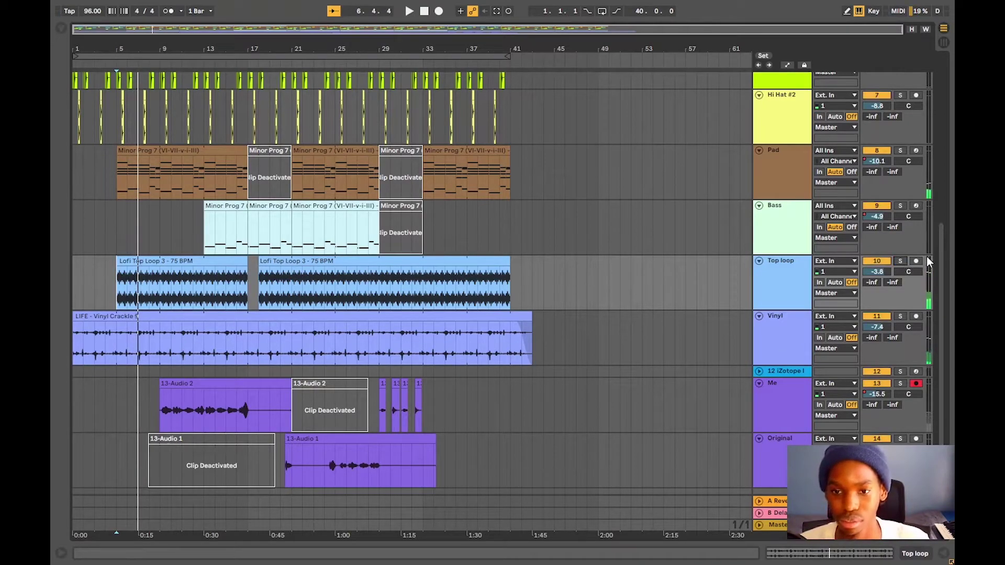
{"action": "left_click", "coordinate": [902, 315]}
{"action": "key", "text": "space"}
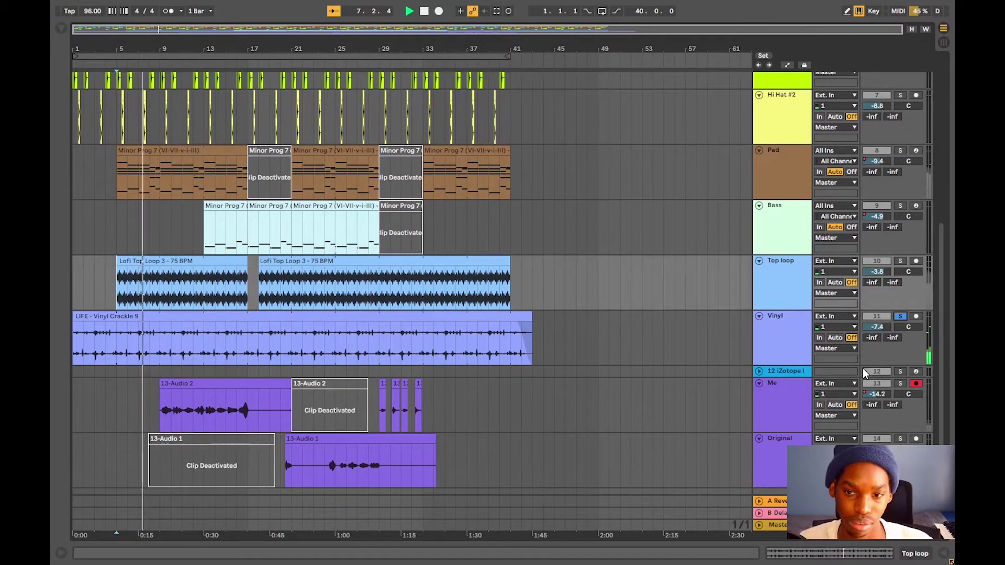
{"action": "left_click", "coordinate": [901, 316]}
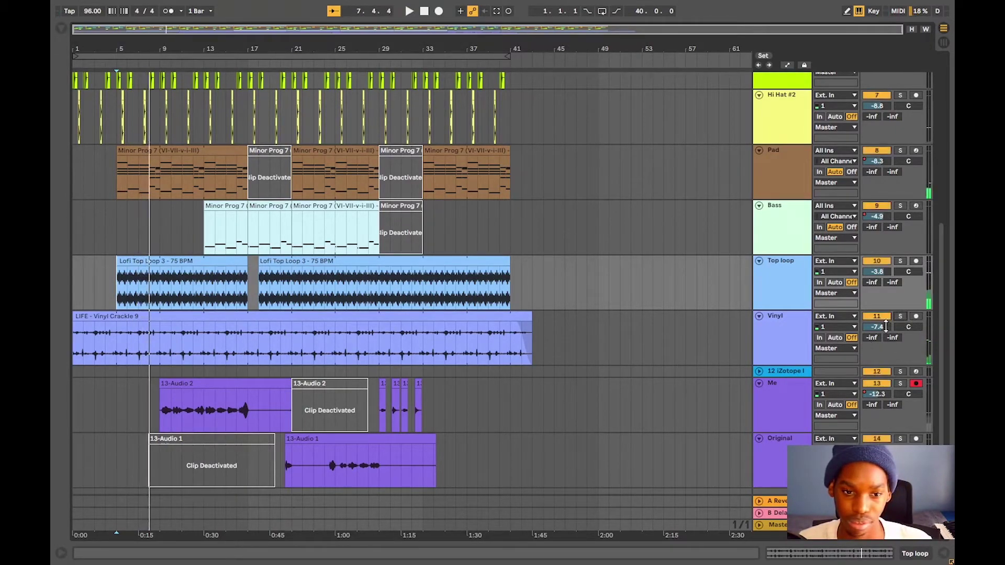
{"action": "scroll", "coordinate": [685, 291], "scroll_direction": "down", "scroll_amount": 1}
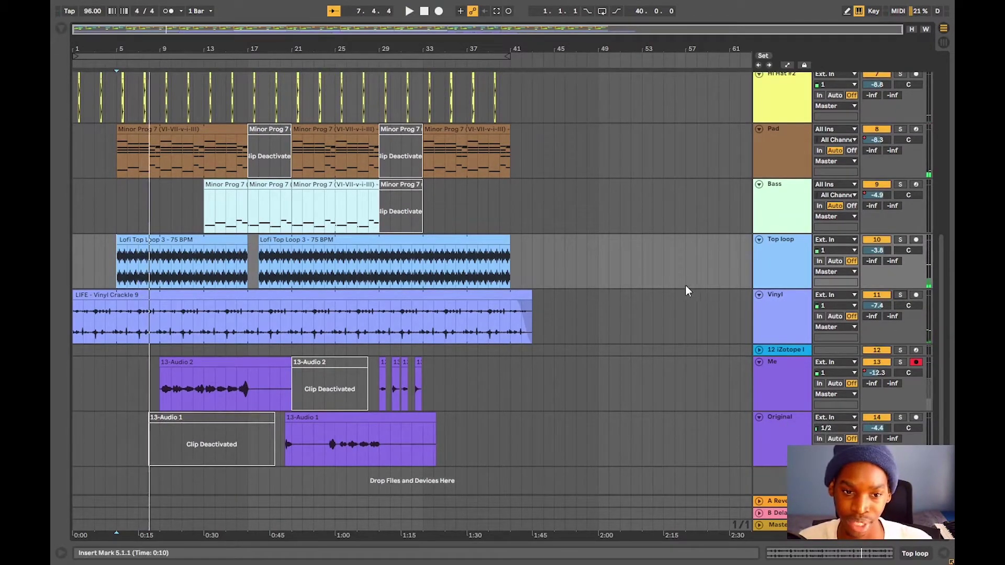
{"action": "left_click", "coordinate": [157, 391]}
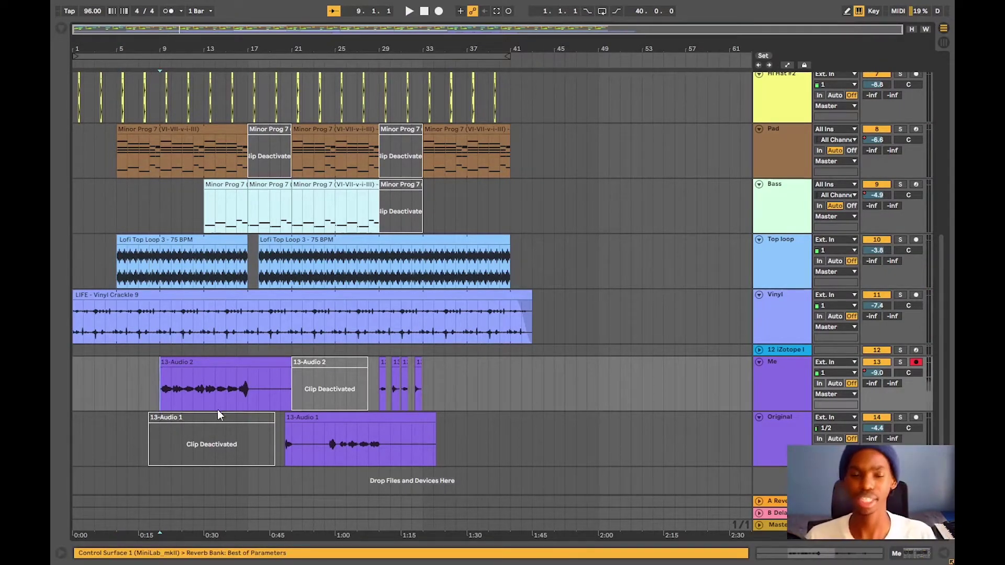
{"action": "left_click", "coordinate": [899, 362]}
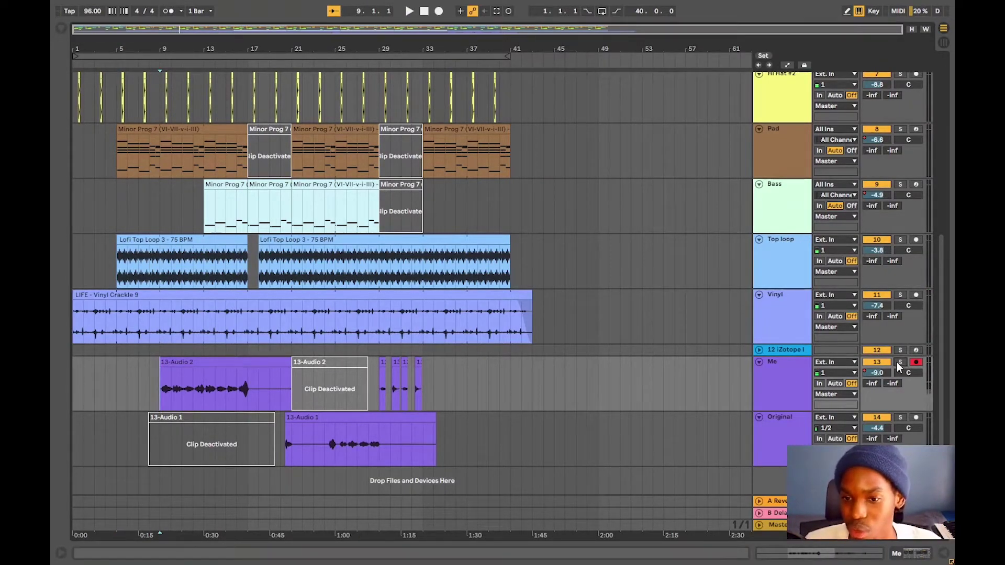
{"action": "key", "text": "space"}
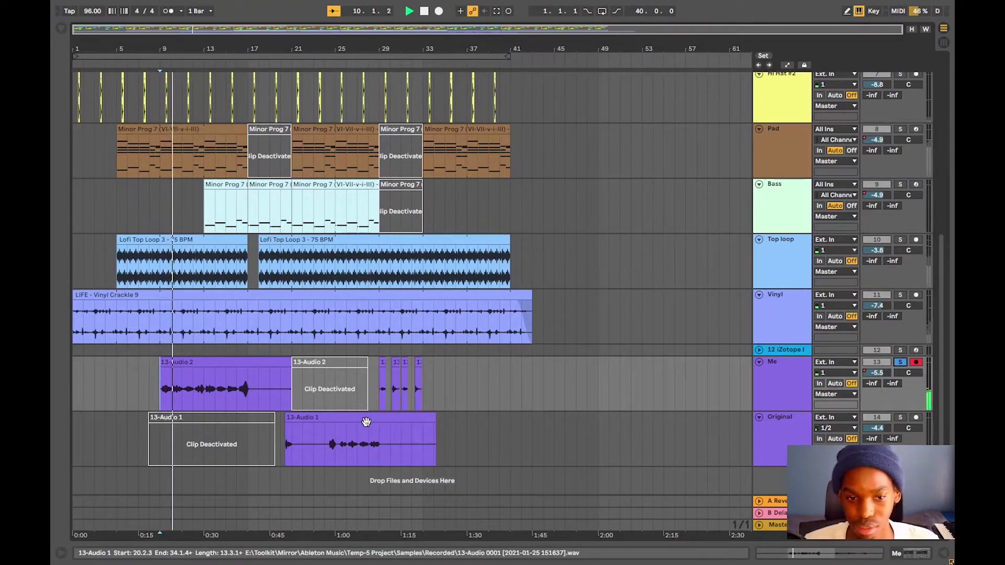
{"action": "left_click", "coordinate": [900, 363]}
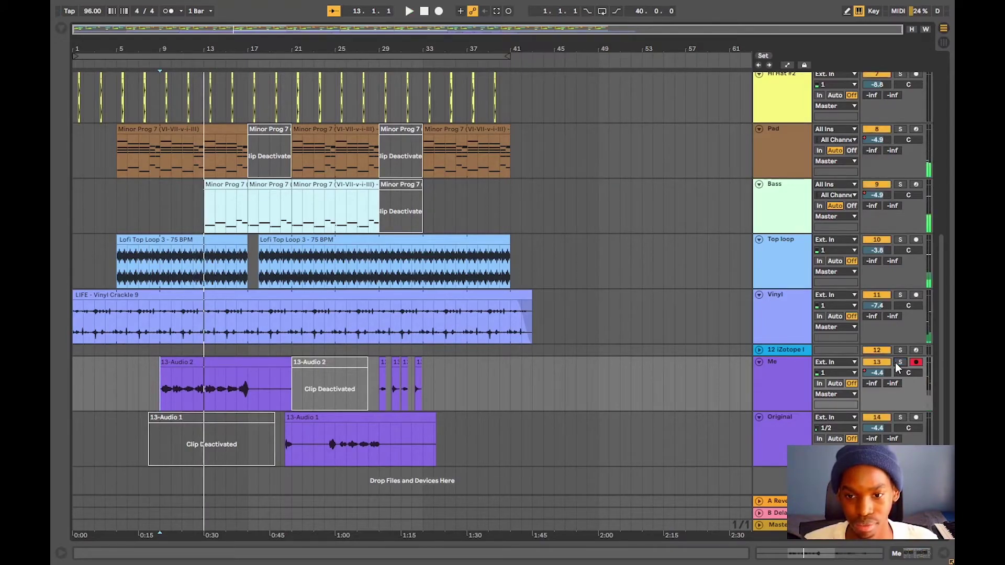
{"action": "double_click", "coordinate": [782, 389]}
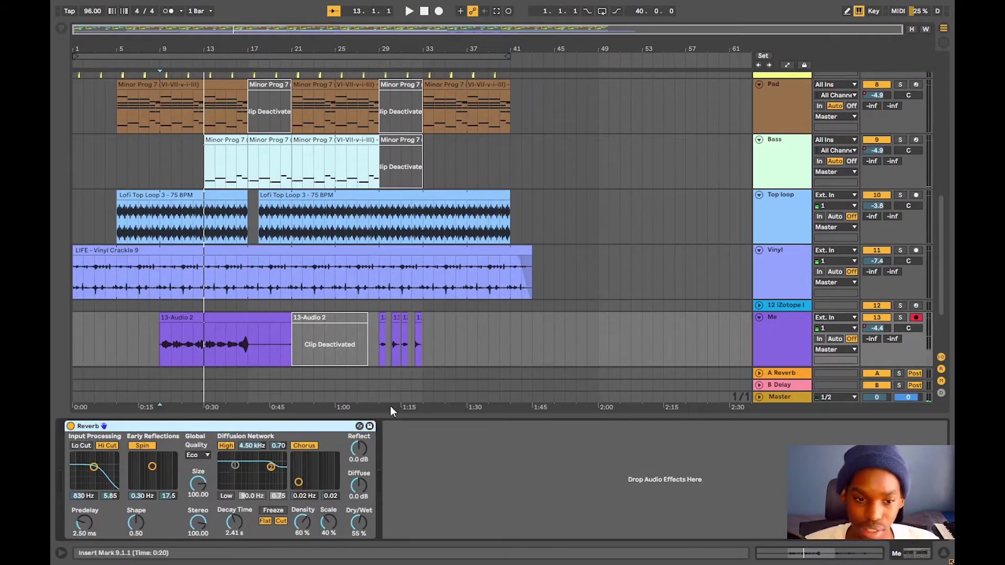
{"action": "scroll", "coordinate": [664, 363], "scroll_direction": "down", "scroll_amount": 3}
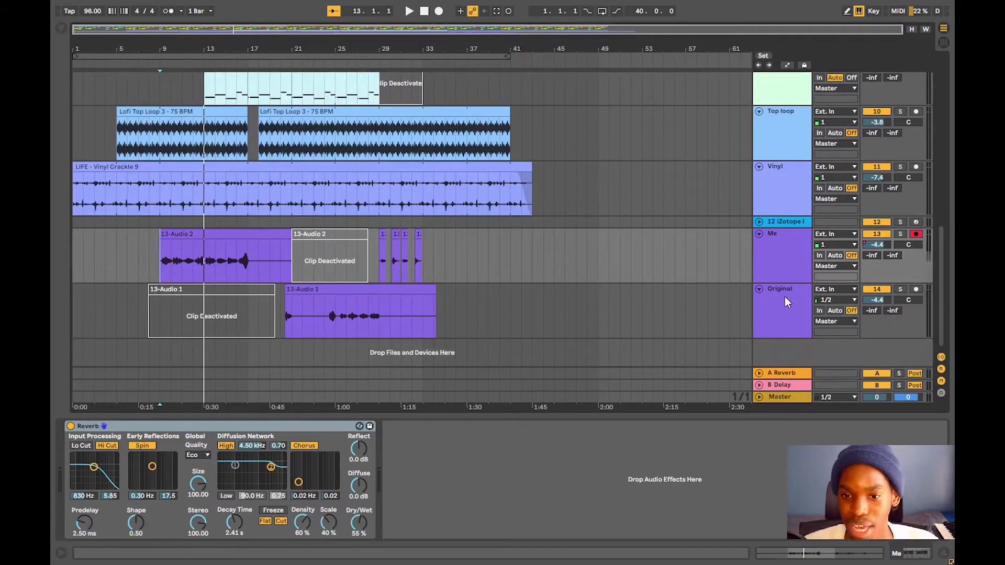
{"action": "left_click", "coordinate": [785, 301]}
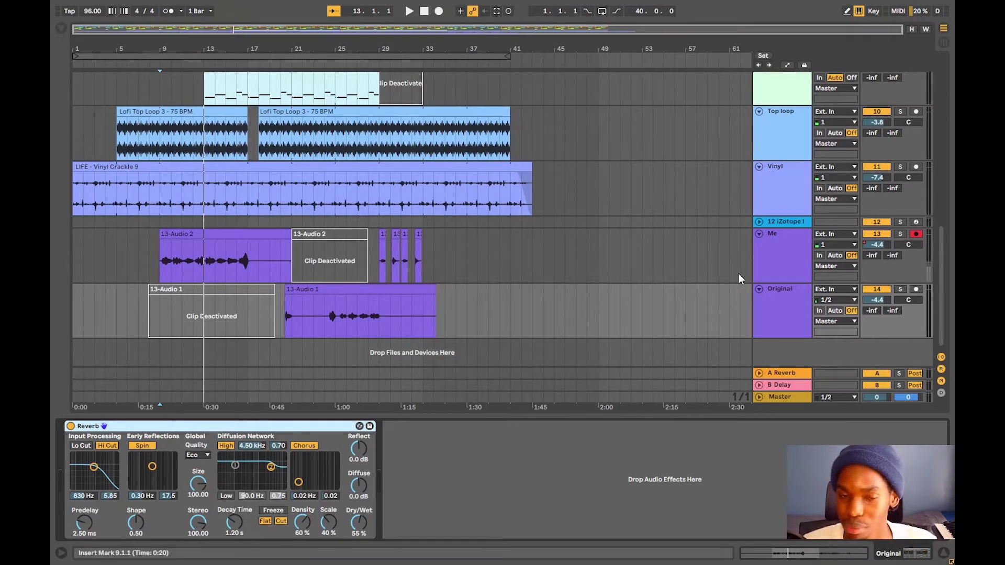
{"action": "scroll", "coordinate": [738, 273], "scroll_direction": "up", "scroll_amount": 6}
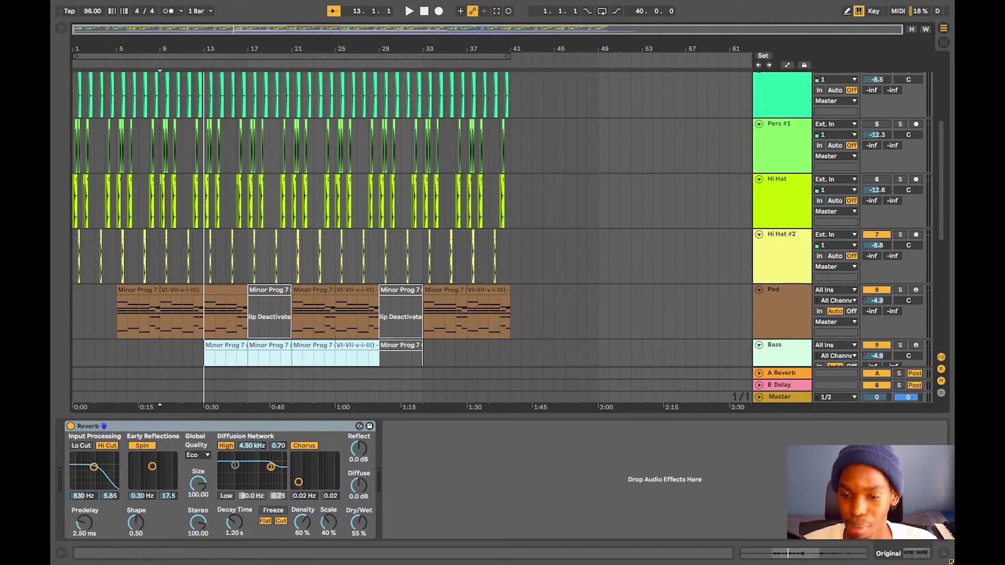
{"action": "left_click", "coordinate": [944, 556]}
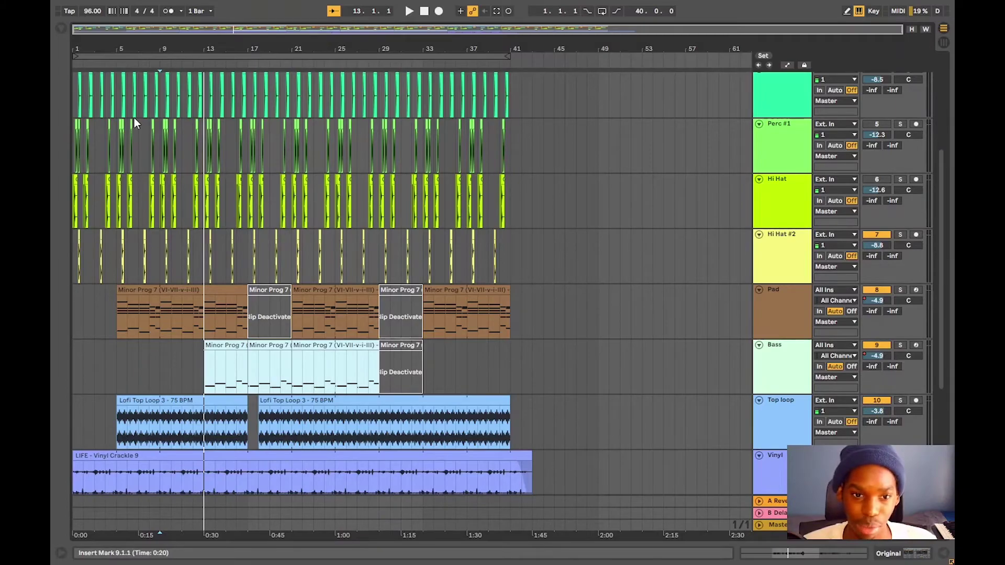
{"action": "scroll", "coordinate": [134, 123], "scroll_direction": "up", "scroll_amount": 4}
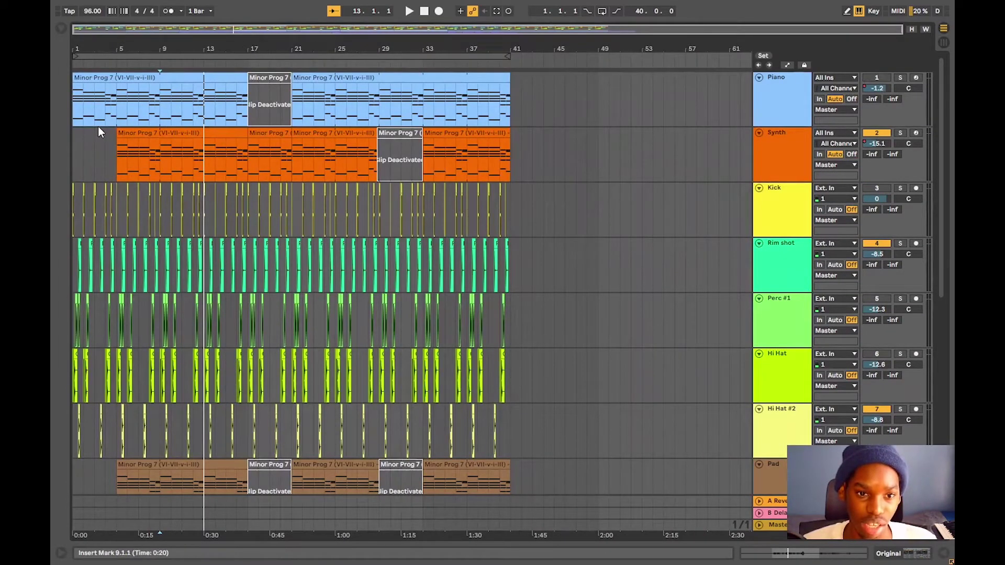
{"action": "scroll", "coordinate": [99, 131], "scroll_direction": "down", "scroll_amount": 3}
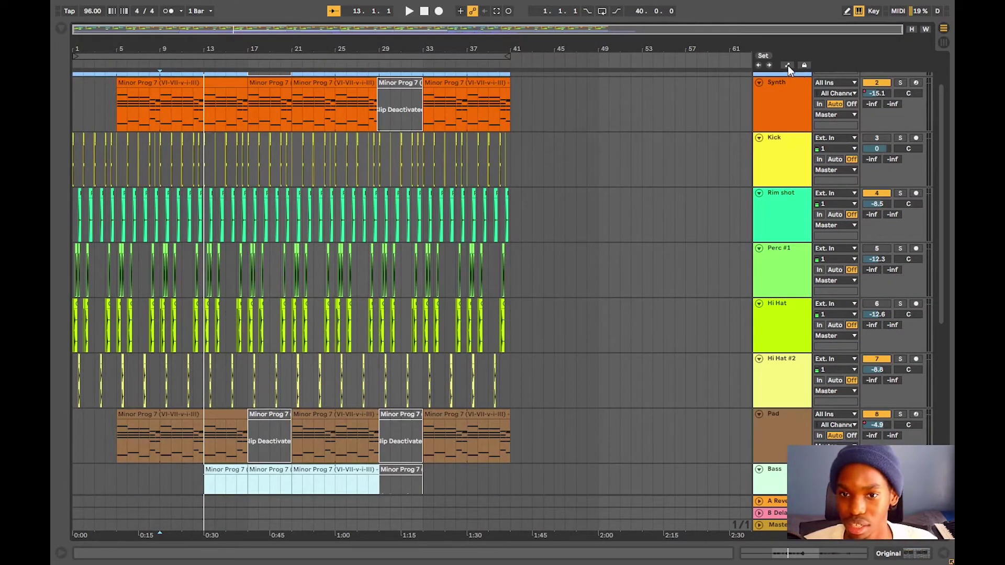
Step: Show the volume automation envelopes across the tracks, inspect them, then hide them
{"action": "left_click", "coordinate": [787, 65]}
{"action": "scroll", "coordinate": [246, 172], "scroll_direction": "up", "scroll_amount": 2}
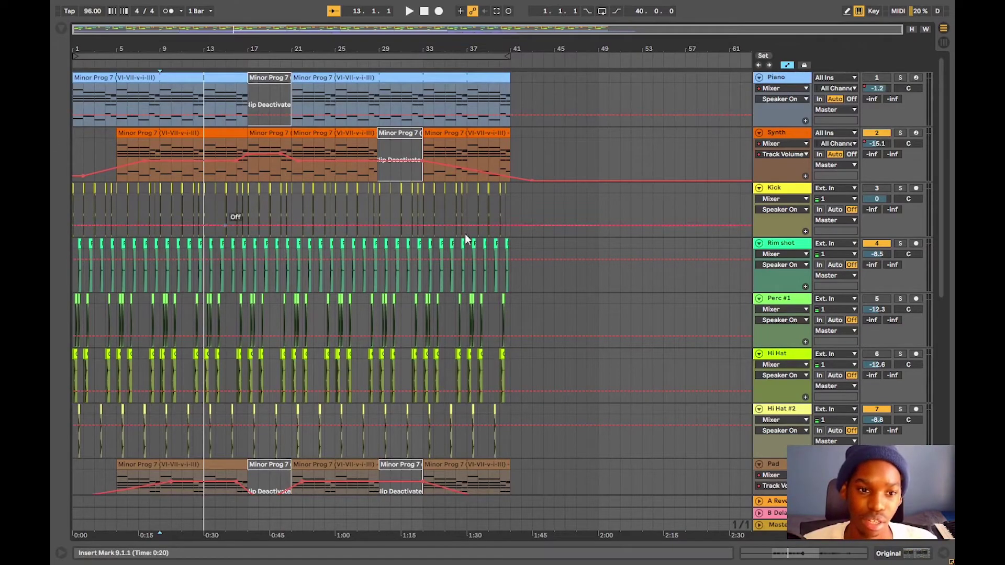
{"action": "scroll", "coordinate": [233, 258], "scroll_direction": "down", "scroll_amount": 10}
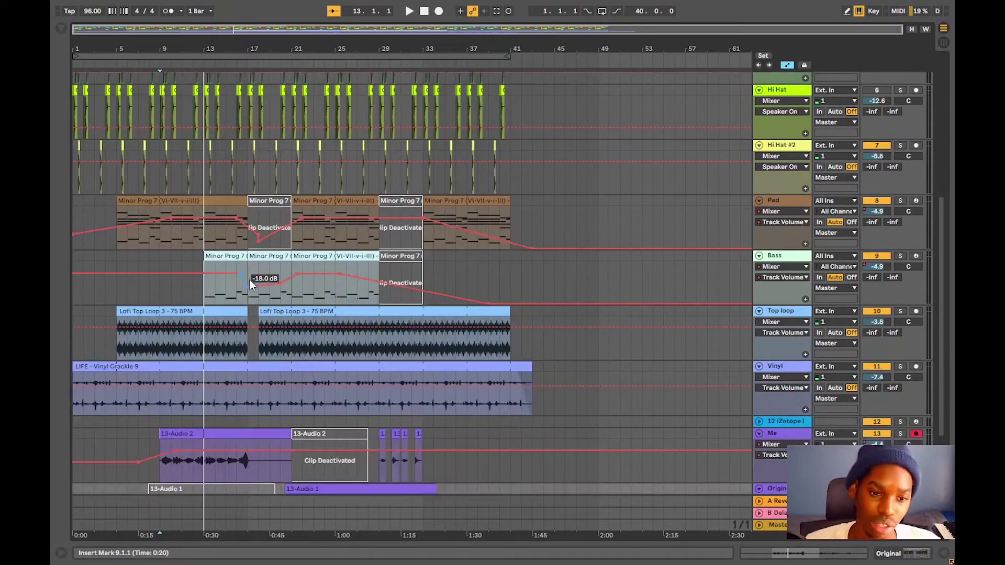
{"action": "scroll", "coordinate": [289, 261], "scroll_direction": "up", "scroll_amount": 10}
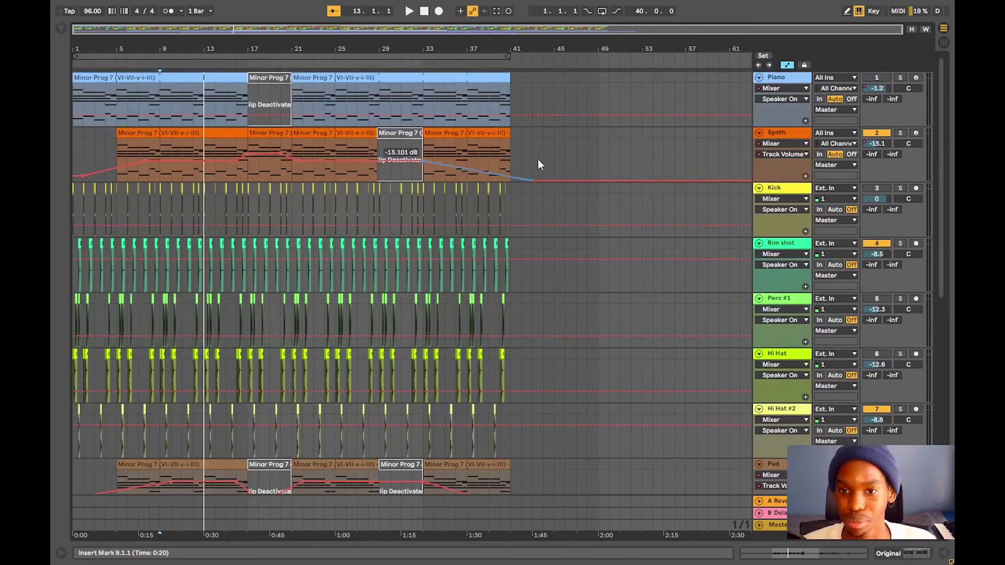
{"action": "left_click", "coordinate": [786, 65]}
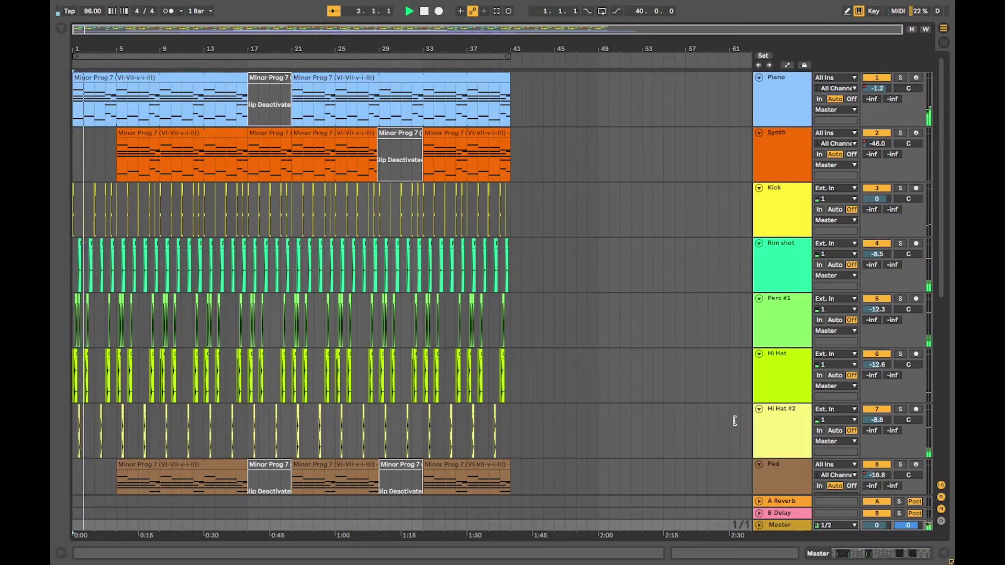
{"action": "scroll", "coordinate": [568, 157], "scroll_direction": "down", "scroll_amount": 3}
{"action": "scroll", "coordinate": [572, 187], "scroll_direction": "down", "scroll_amount": 5}
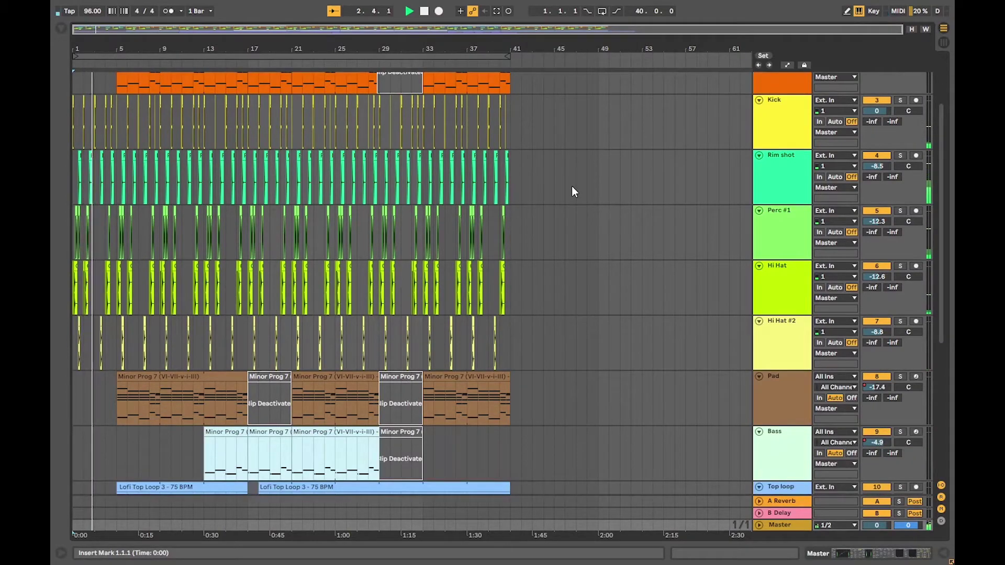
{"action": "scroll", "coordinate": [570, 203], "scroll_direction": "down", "scroll_amount": 4}
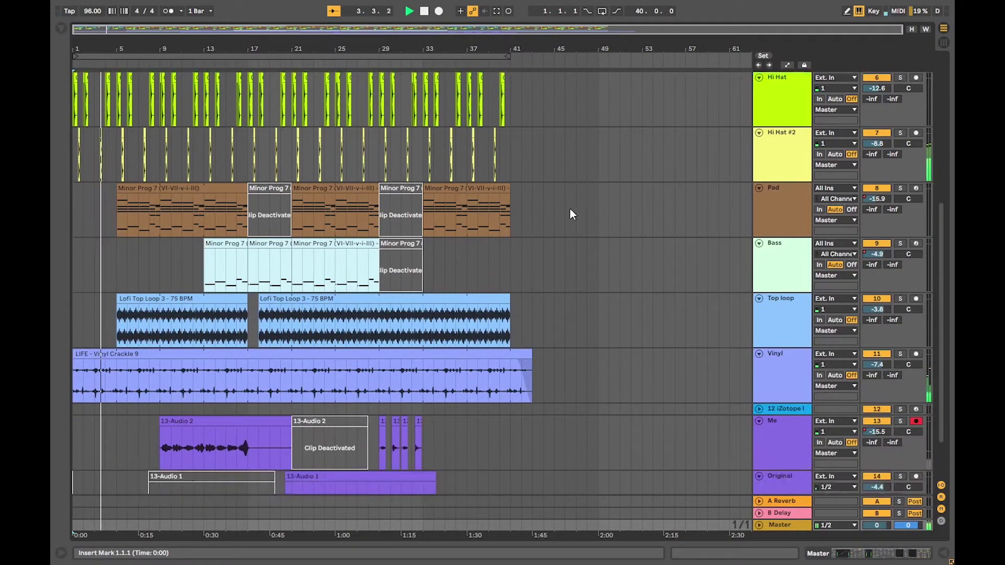
{"action": "scroll", "coordinate": [571, 209], "scroll_direction": "up", "scroll_amount": 4}
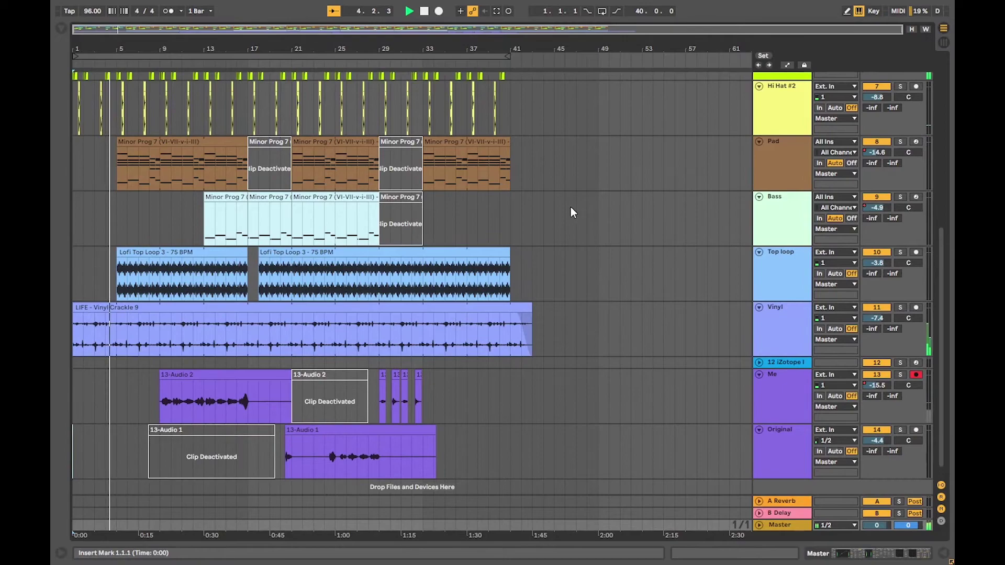
{"action": "scroll", "coordinate": [569, 207], "scroll_direction": "up", "scroll_amount": 8}
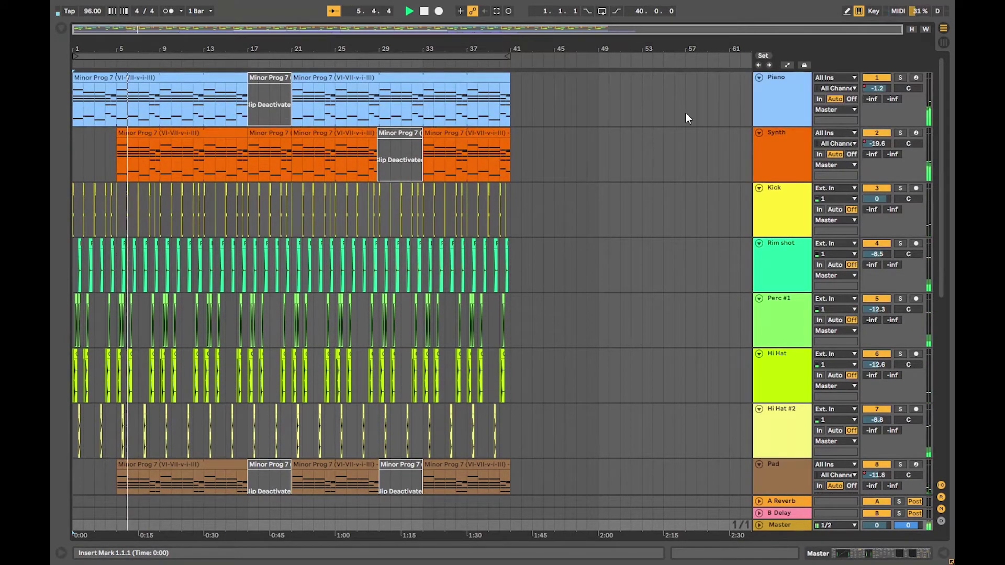
{"action": "left_click", "coordinate": [787, 65]}
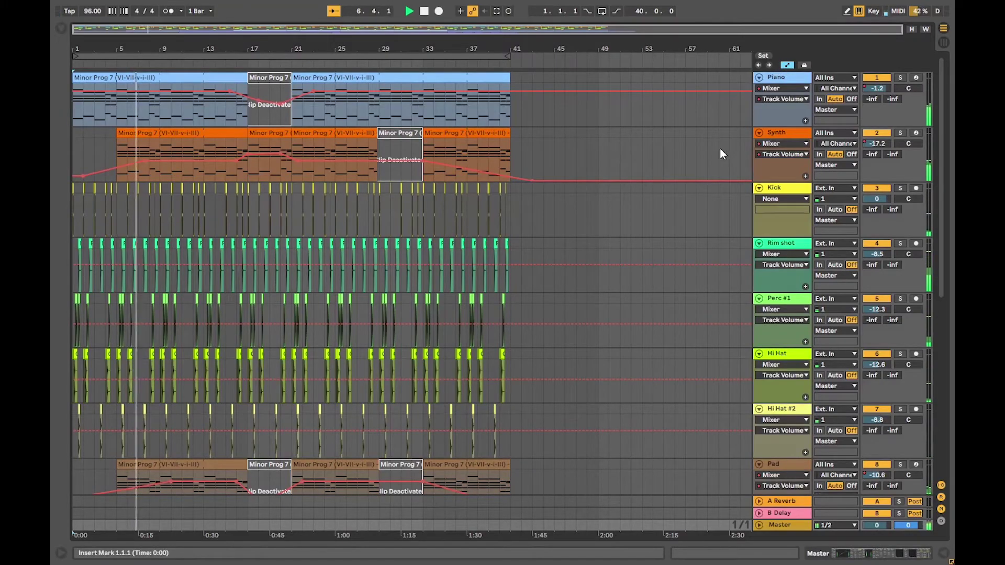
{"action": "scroll", "coordinate": [651, 192], "scroll_direction": "down", "scroll_amount": 8}
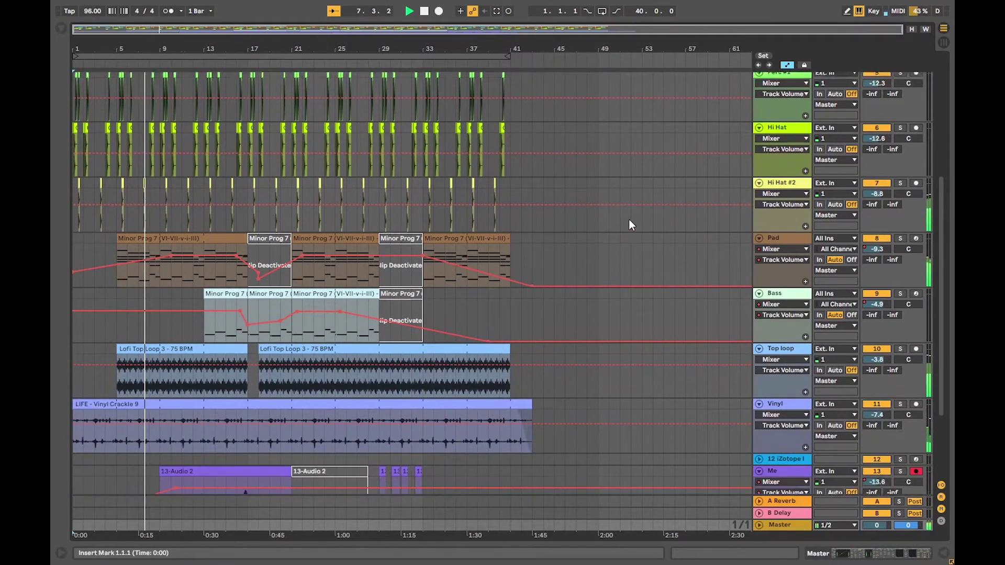
{"action": "scroll", "coordinate": [629, 223], "scroll_direction": "down", "scroll_amount": 1}
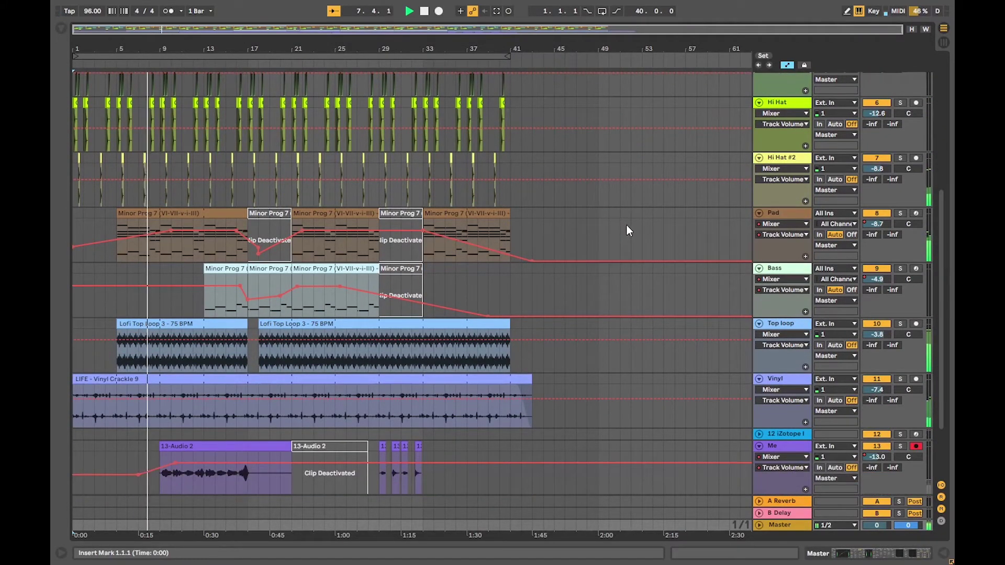
{"action": "left_click", "coordinate": [788, 65]}
{"action": "scroll", "coordinate": [206, 163], "scroll_direction": "up", "scroll_amount": 3}
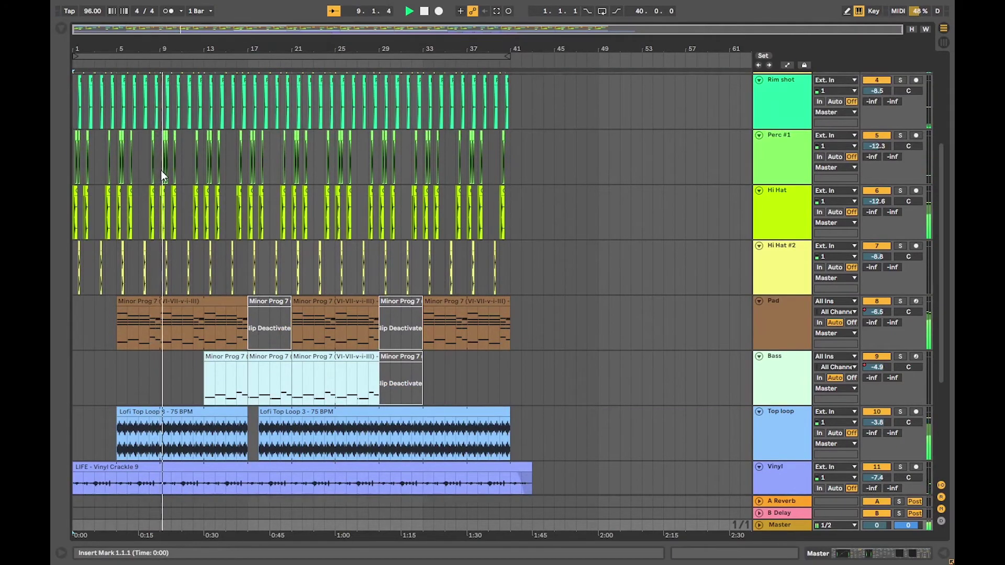
Step: Scroll through the tracks while the beat plays on past bar 14
{"action": "scroll", "coordinate": [161, 171], "scroll_direction": "up", "scroll_amount": 10}
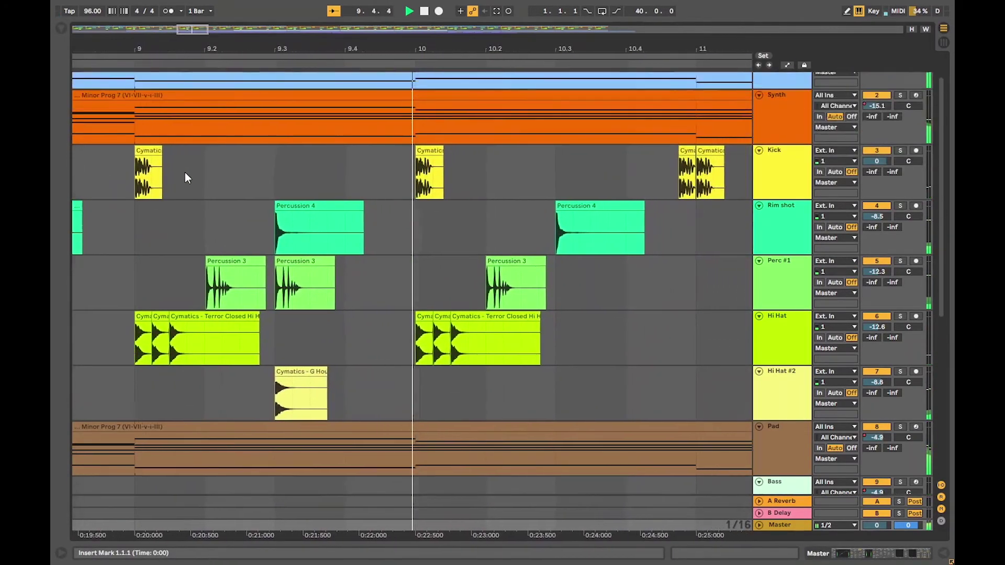
{"action": "scroll", "coordinate": [186, 173], "scroll_direction": "up", "scroll_amount": 1}
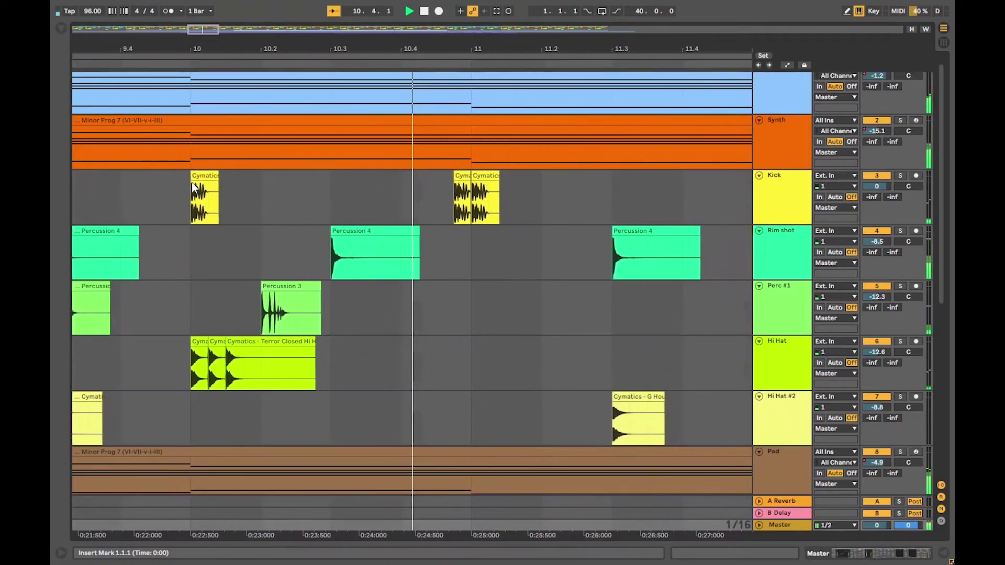
{"action": "scroll", "coordinate": [193, 188], "scroll_direction": "down", "scroll_amount": 1}
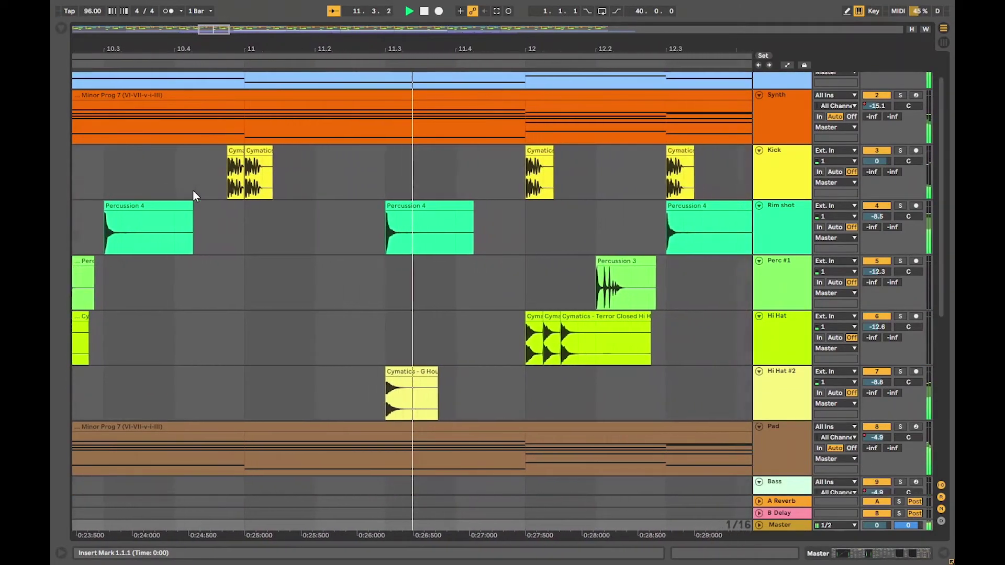
{"action": "scroll", "coordinate": [193, 190], "scroll_direction": "down", "scroll_amount": 2}
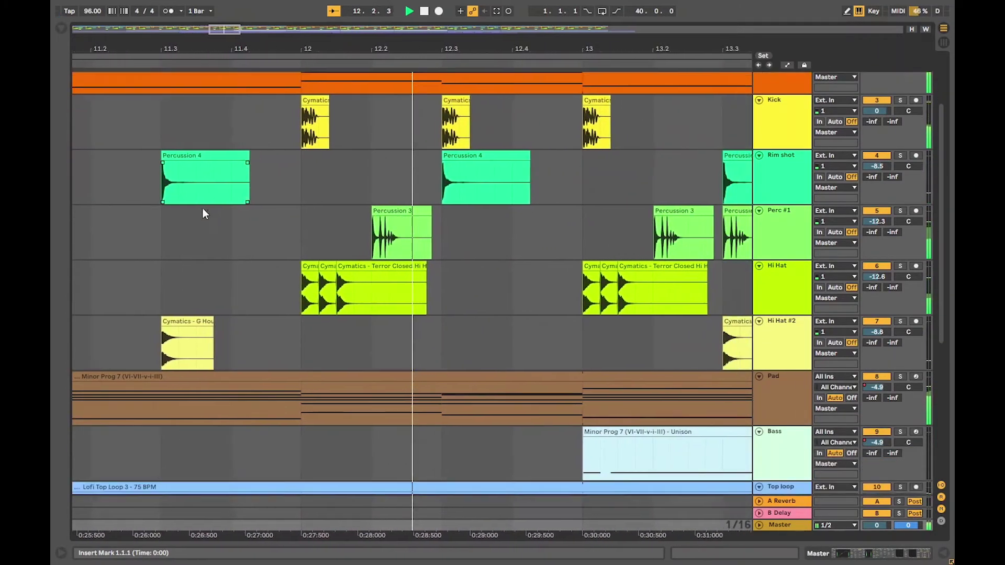
{"action": "scroll", "coordinate": [204, 209], "scroll_direction": "down", "scroll_amount": 3}
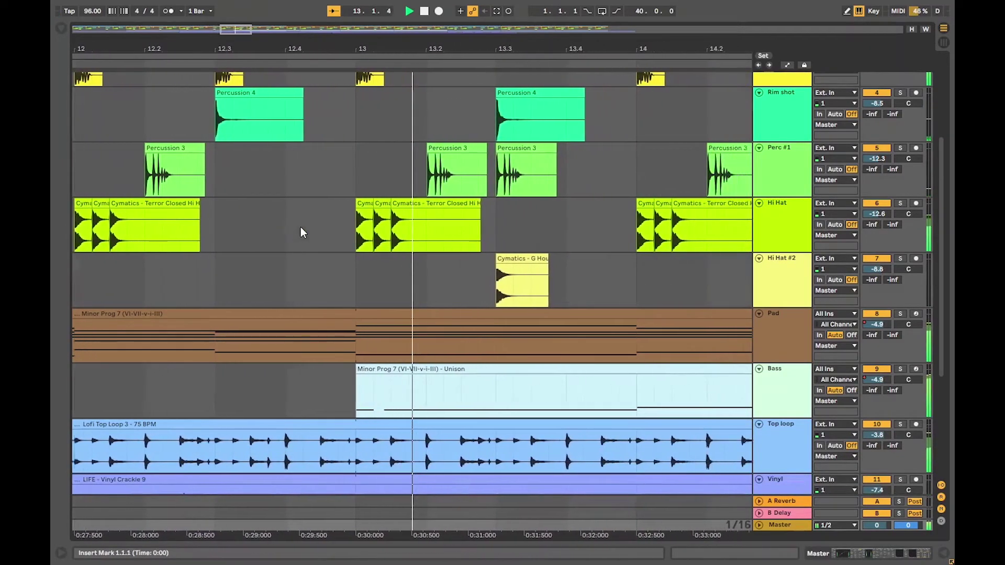
{"action": "scroll", "coordinate": [302, 235], "scroll_direction": "down", "scroll_amount": 2}
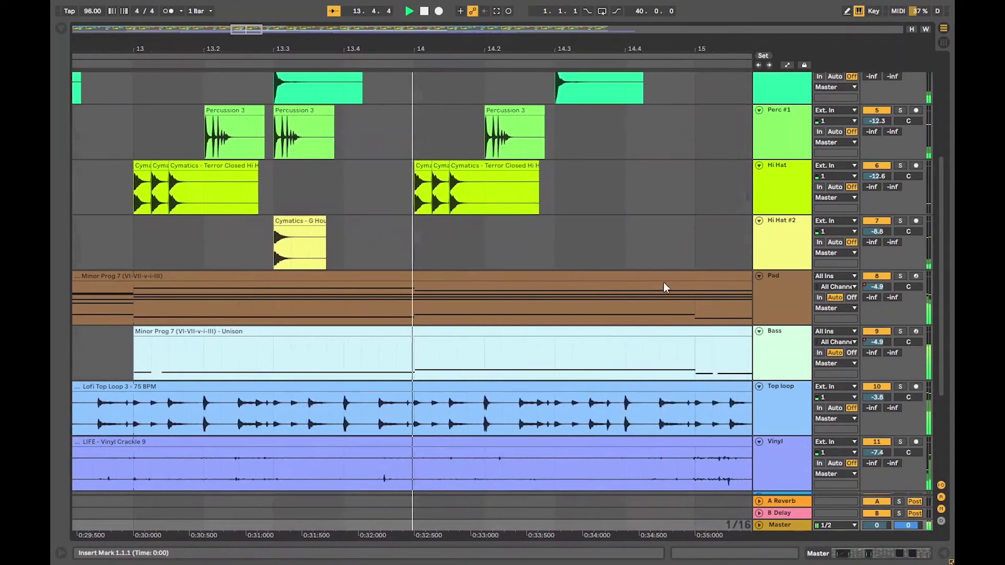
{"action": "scroll", "coordinate": [633, 318], "scroll_direction": "down", "scroll_amount": 3}
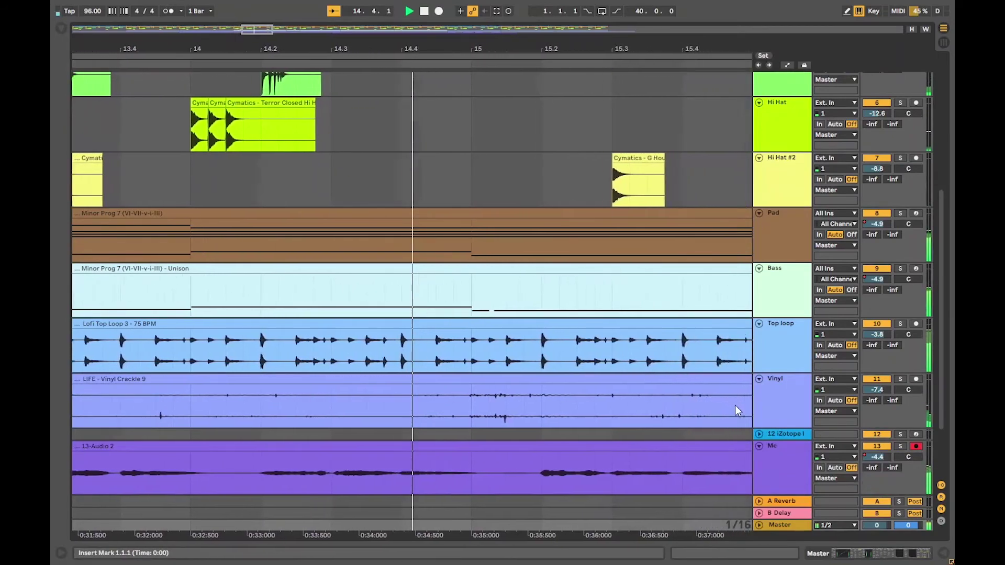